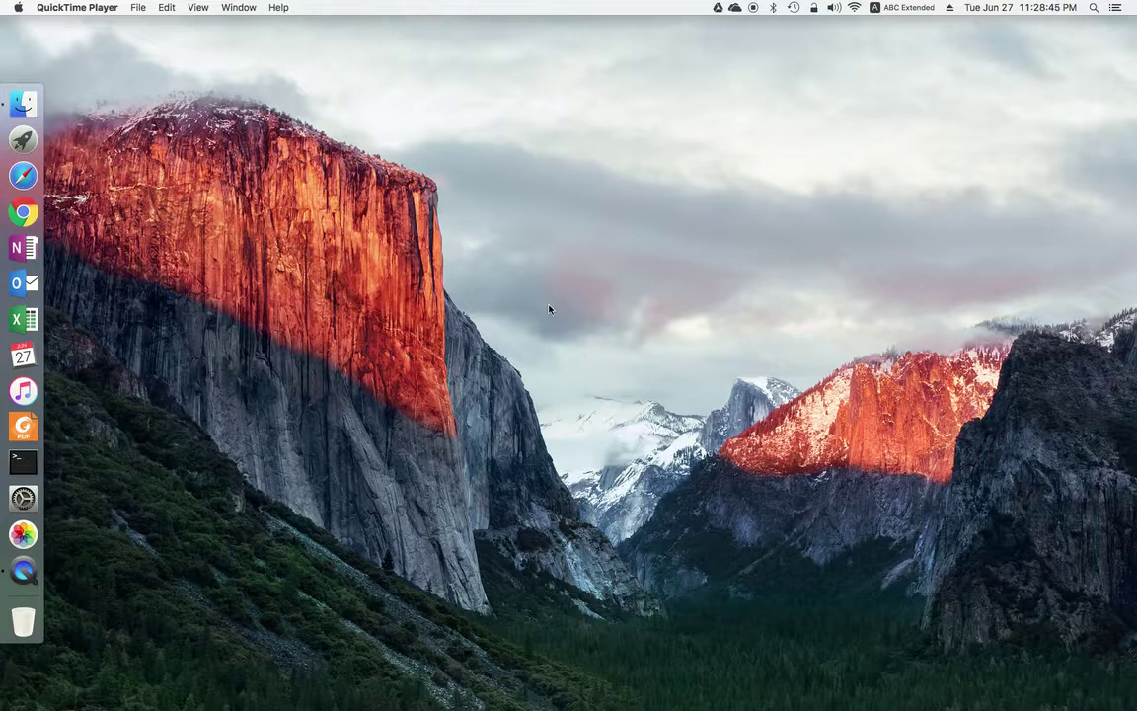
# Step: Launch Safari and load the saved cPanel login page with its autofilled credentials
pyautogui.click(23, 175)
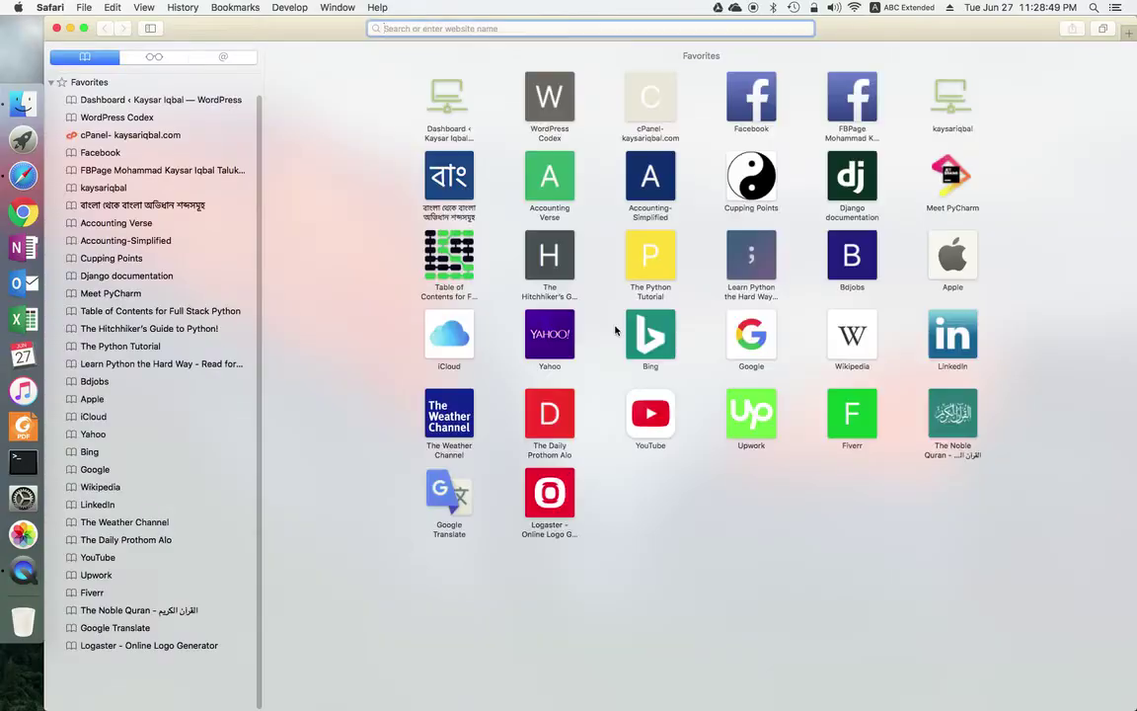
pyautogui.click(663, 97)
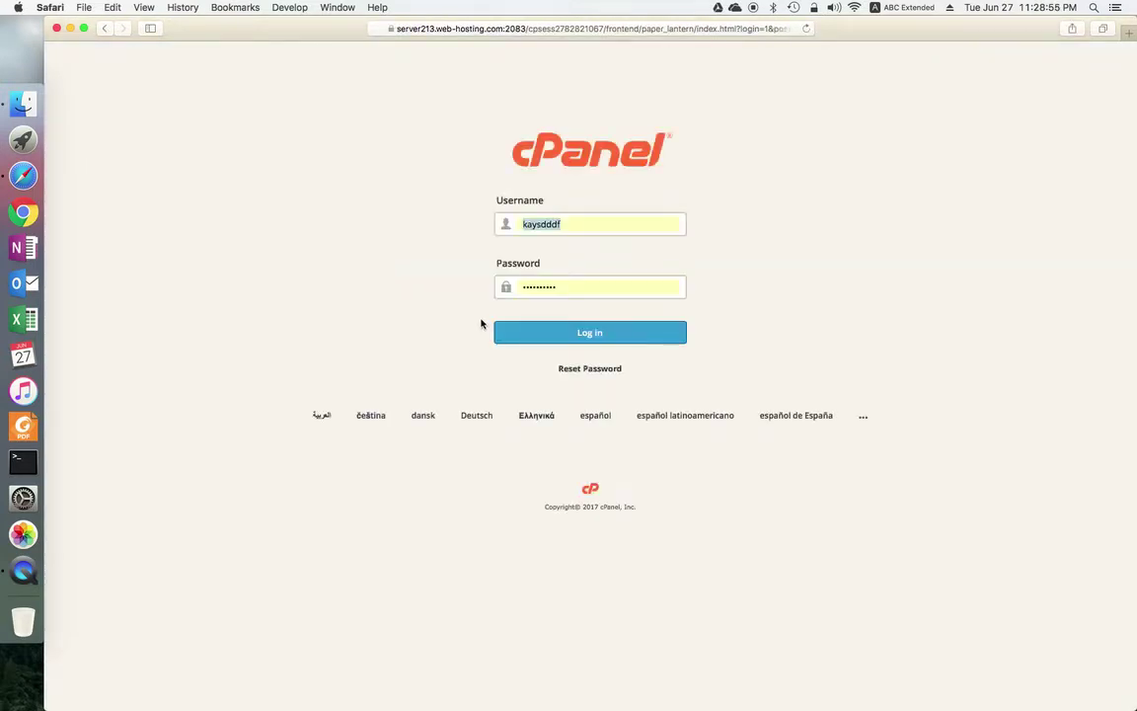
pyautogui.click(577, 226)
# Step: Log in to cPanel with the autofilled credentials and go to Domains > Subdomains
pyautogui.click(566, 288)
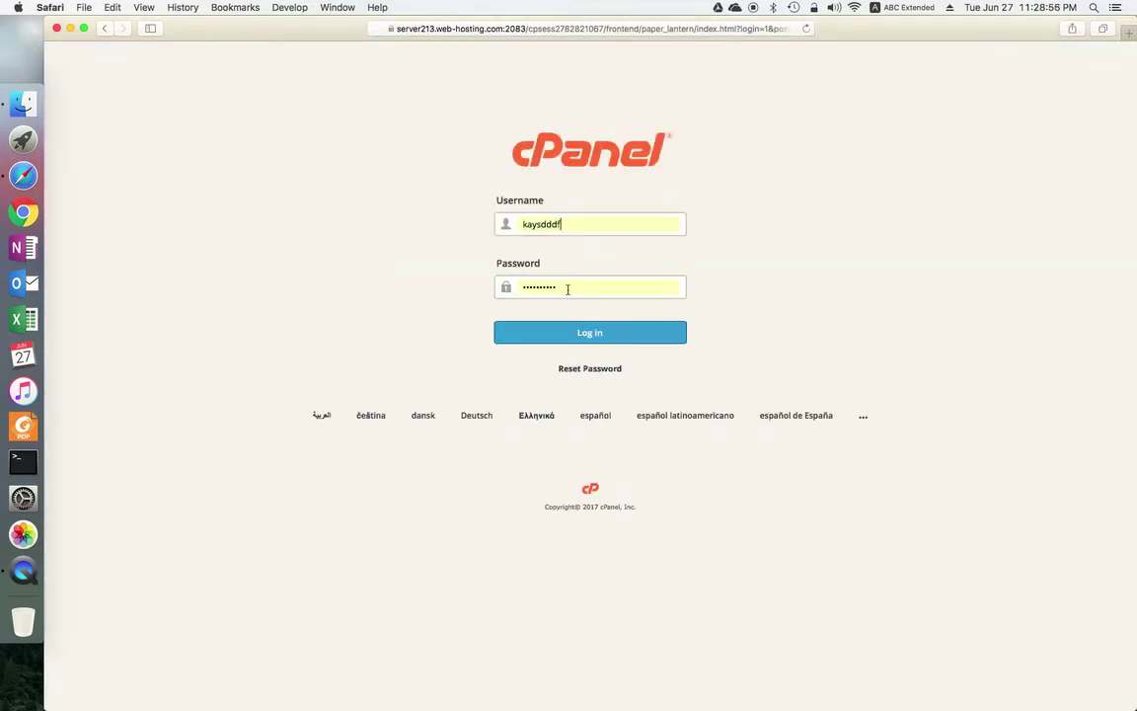
pyautogui.click(611, 333)
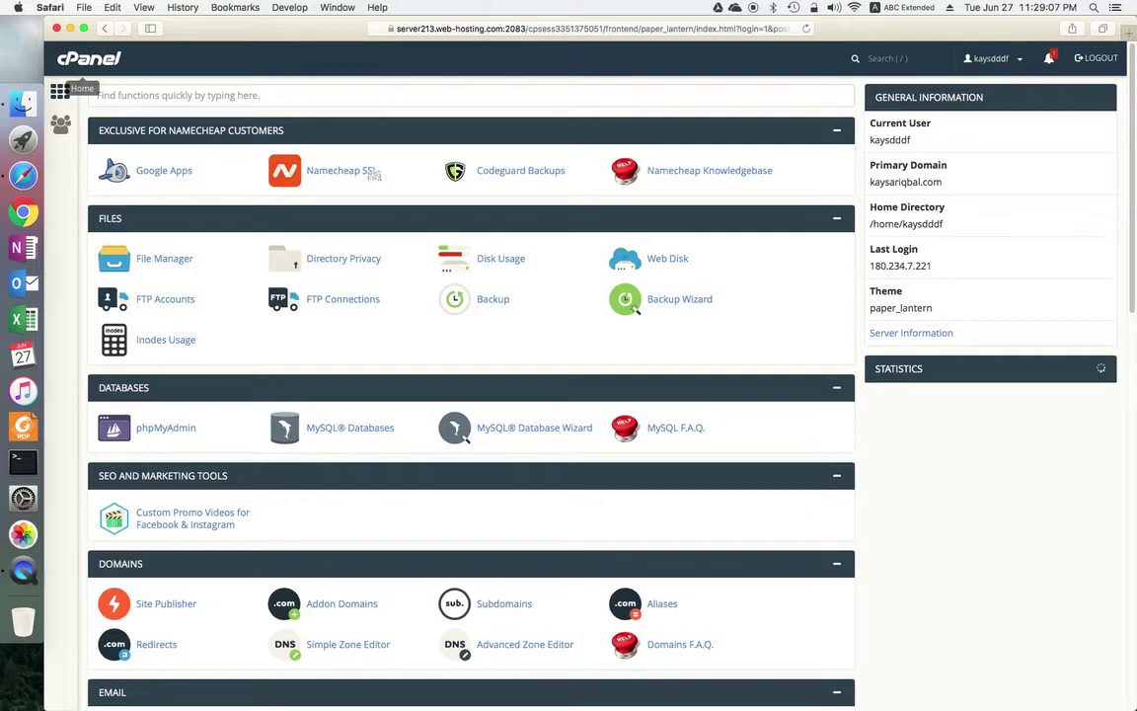
pyautogui.scroll(-5, 719, 430)
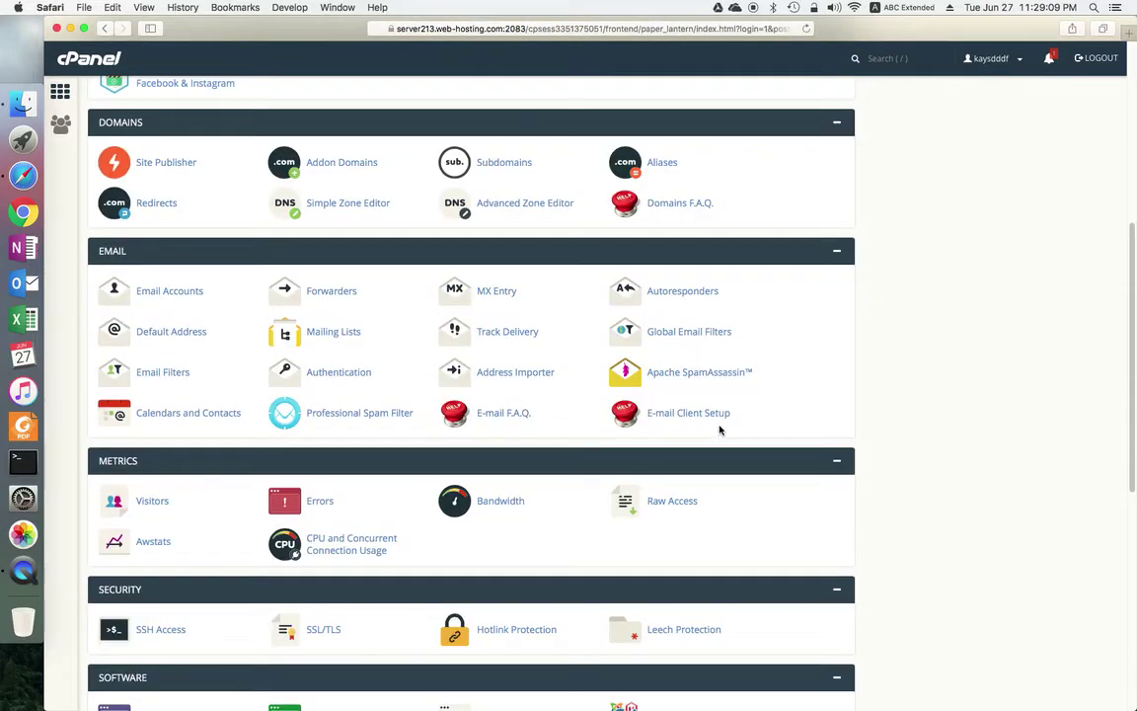
pyautogui.scroll(-6, 719, 430)
pyautogui.scroll(10, 720, 430)
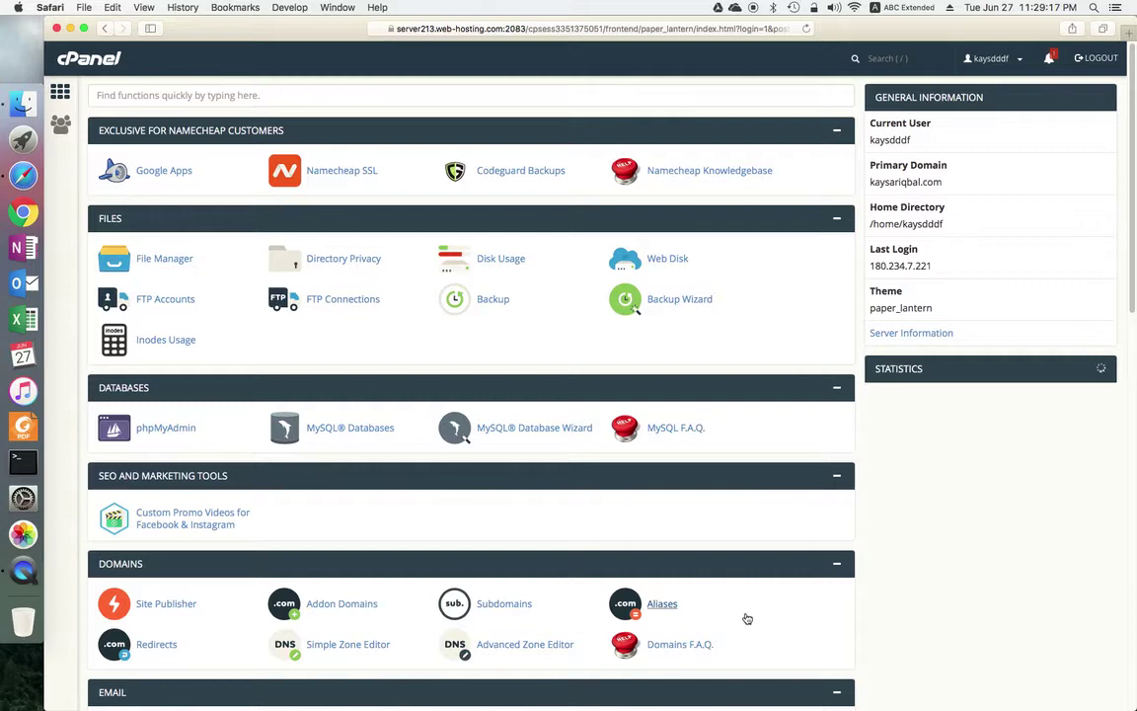
pyautogui.scroll(-5, 743, 622)
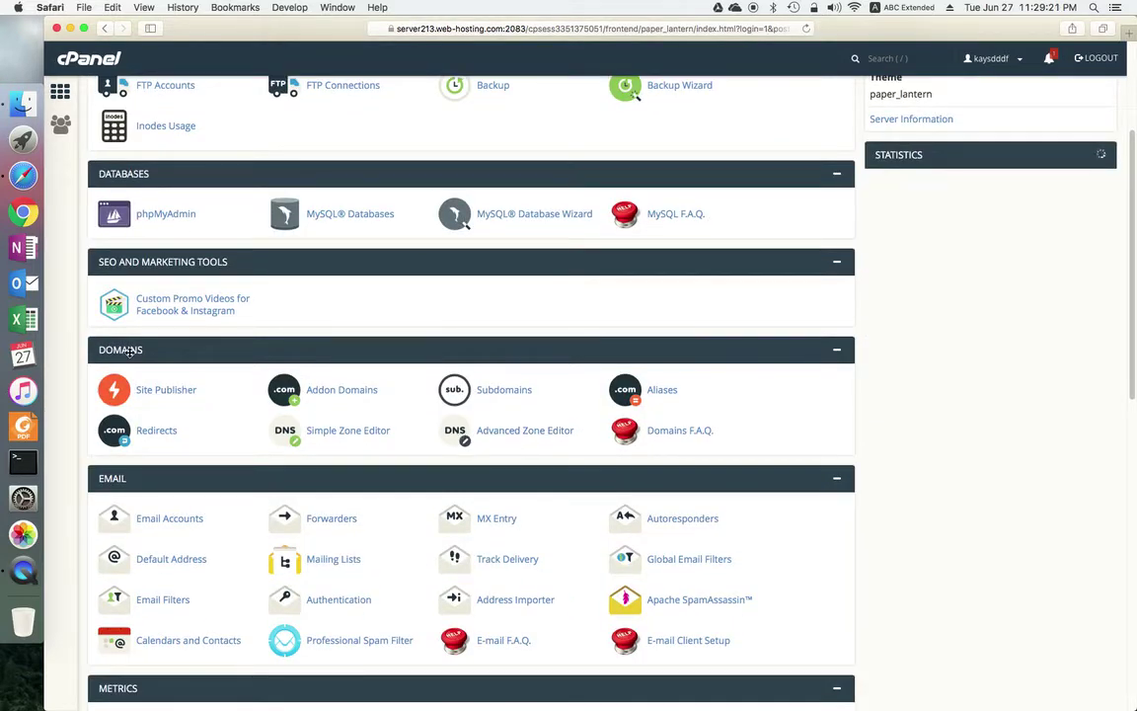
pyautogui.click(521, 396)
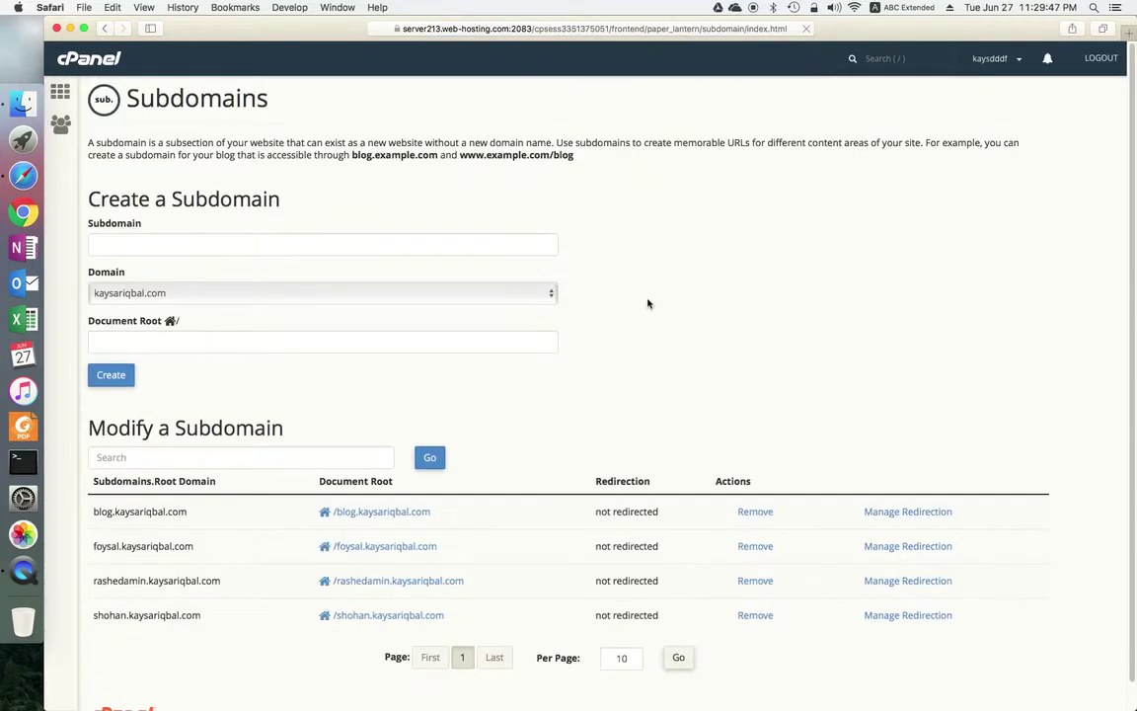
# Step: Create subdomain 'test' on kaysariqbal.com with document root test.kaysariqbal.com
pyautogui.click(230, 253)
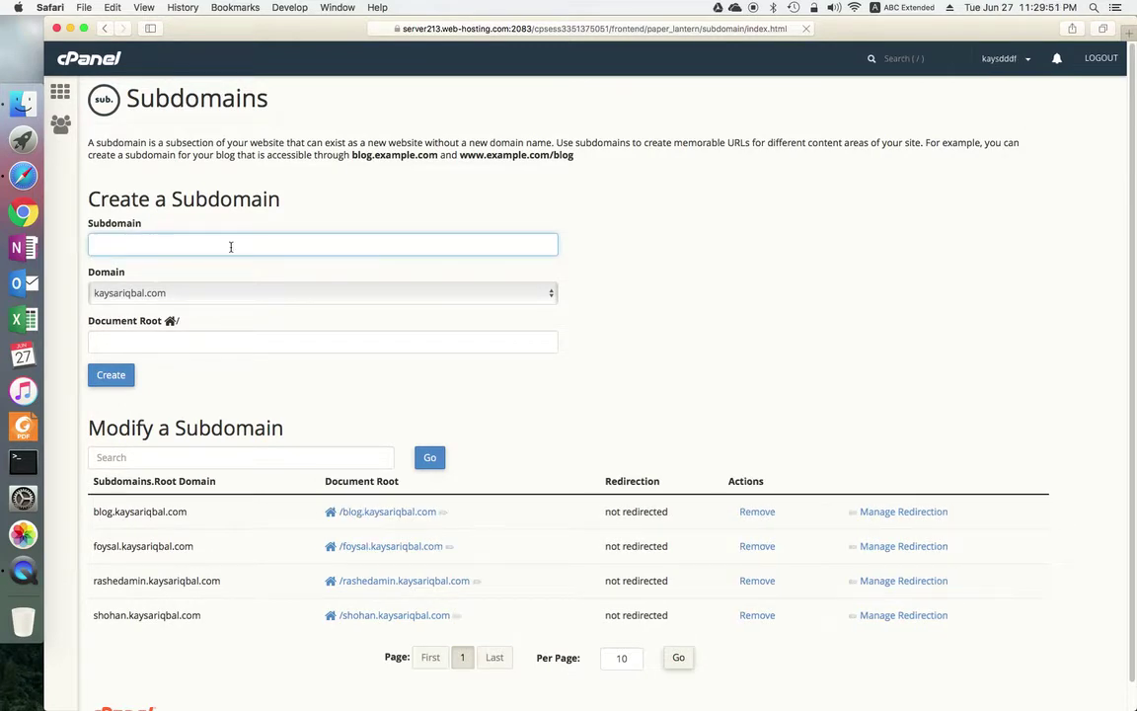
pyautogui.write('test')
pyautogui.click(200, 342)
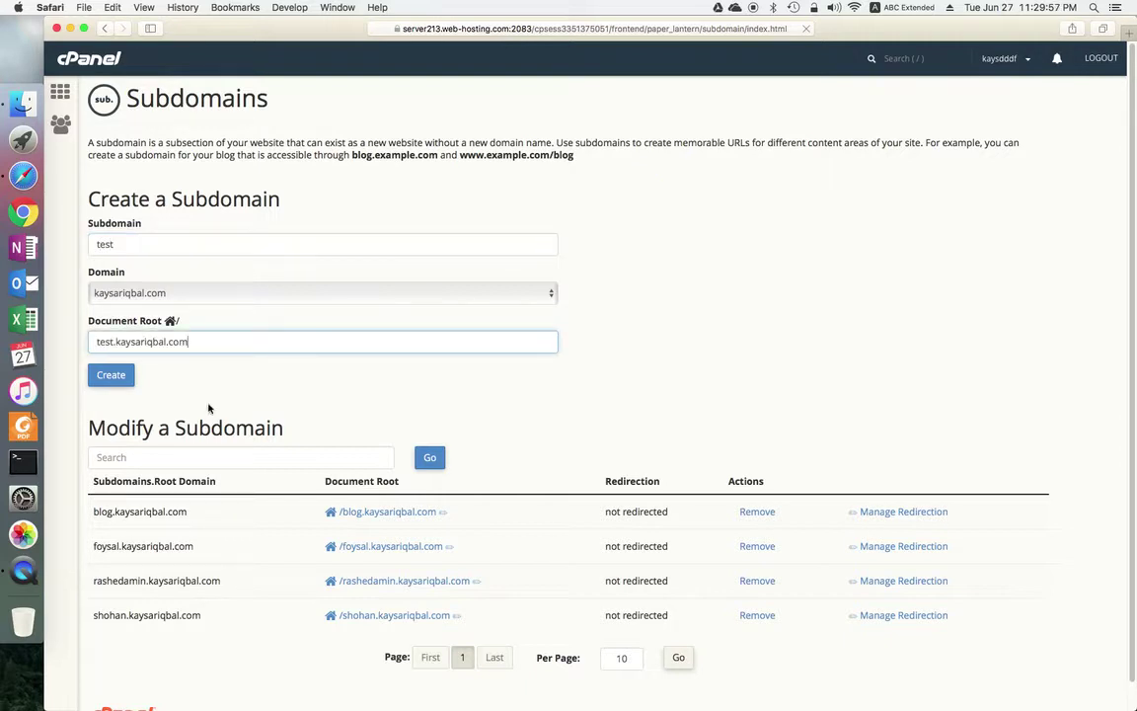
pyautogui.moveTo(198, 339); pyautogui.dragTo(88, 339)
pyautogui.click(196, 343)
pyautogui.click(100, 342)
pyautogui.moveTo(115, 341); pyautogui.dragTo(233, 342)
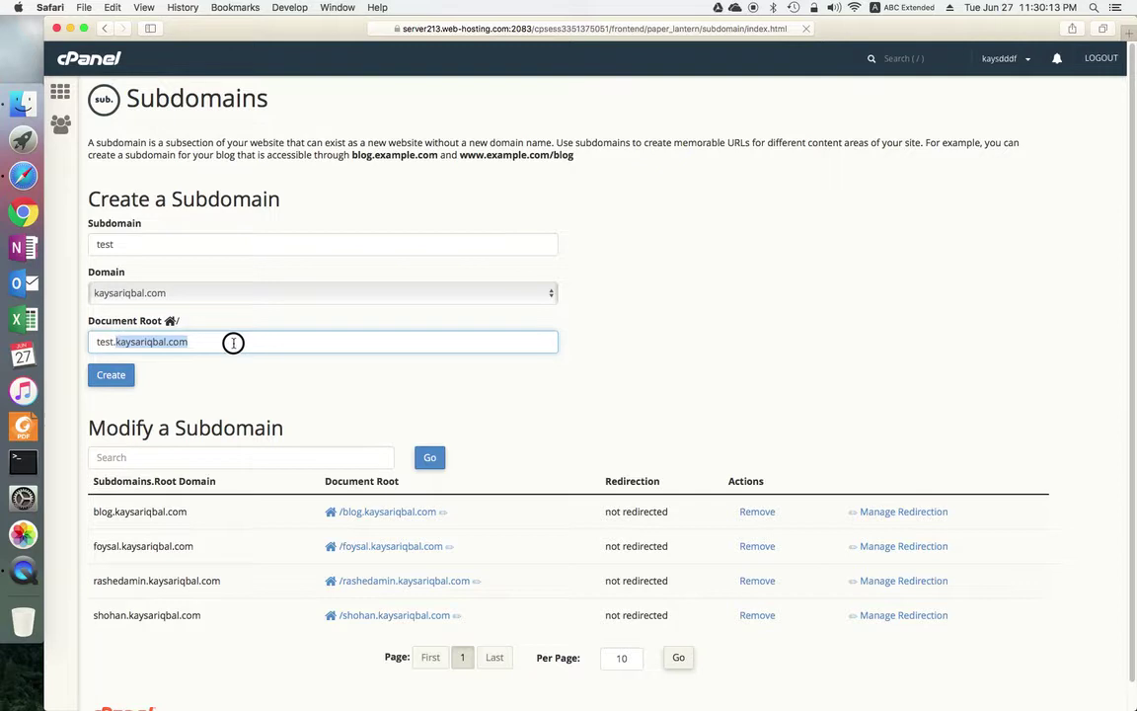
pyautogui.click(195, 375)
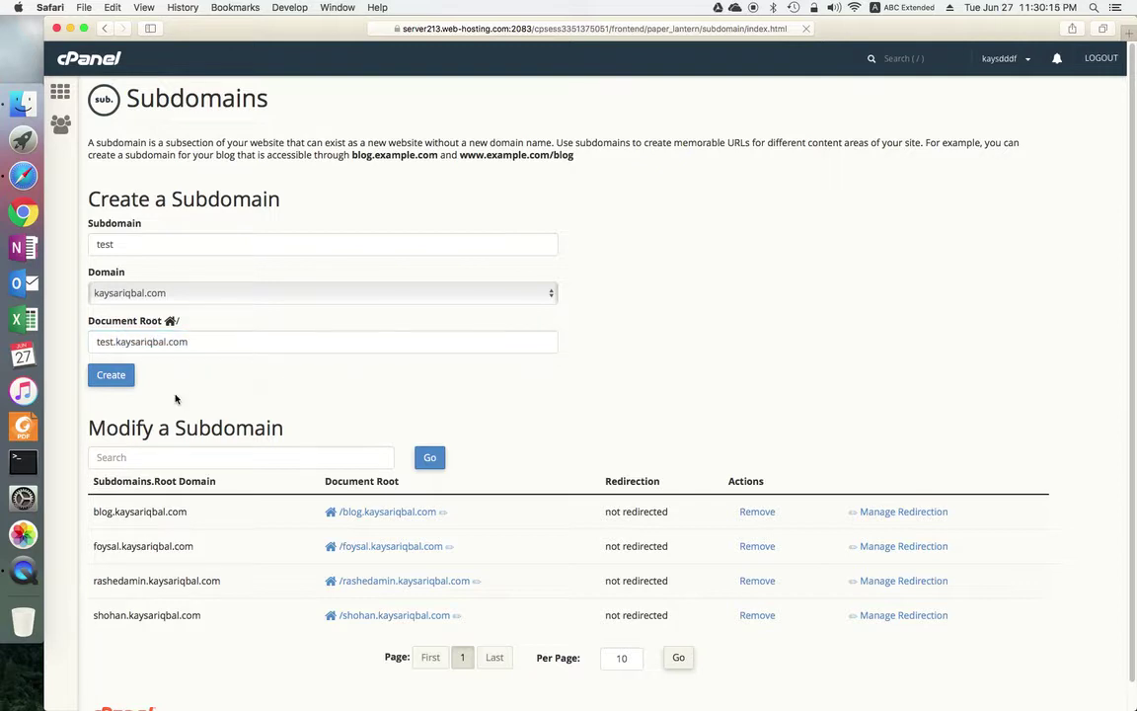
pyautogui.click(113, 377)
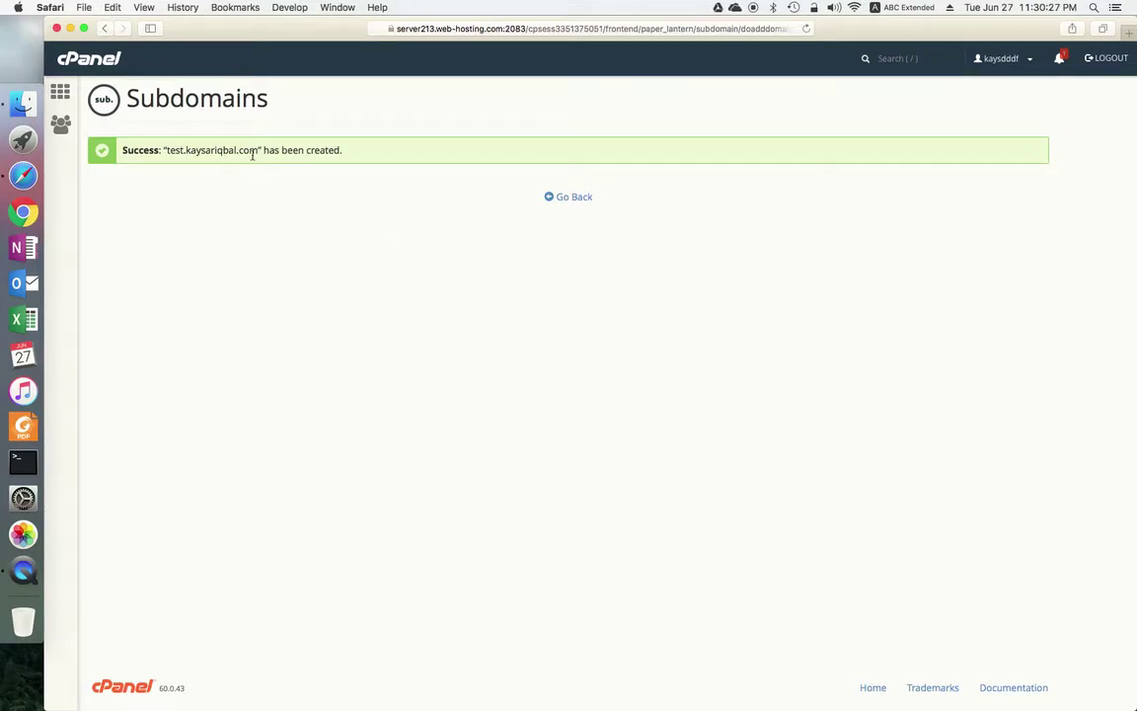
# Step: Check test.kaysariqbal.com in the subdomain list, then return to the cPanel home dashboard
pyautogui.click(580, 198)
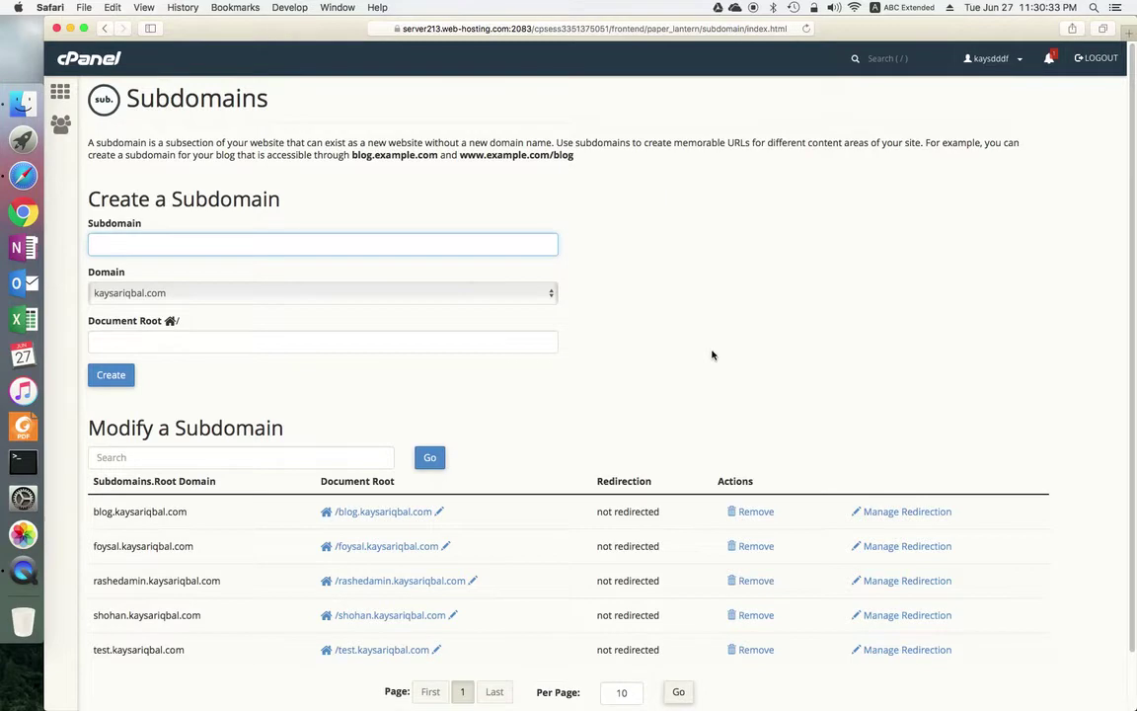
pyautogui.scroll(-2, 712, 356)
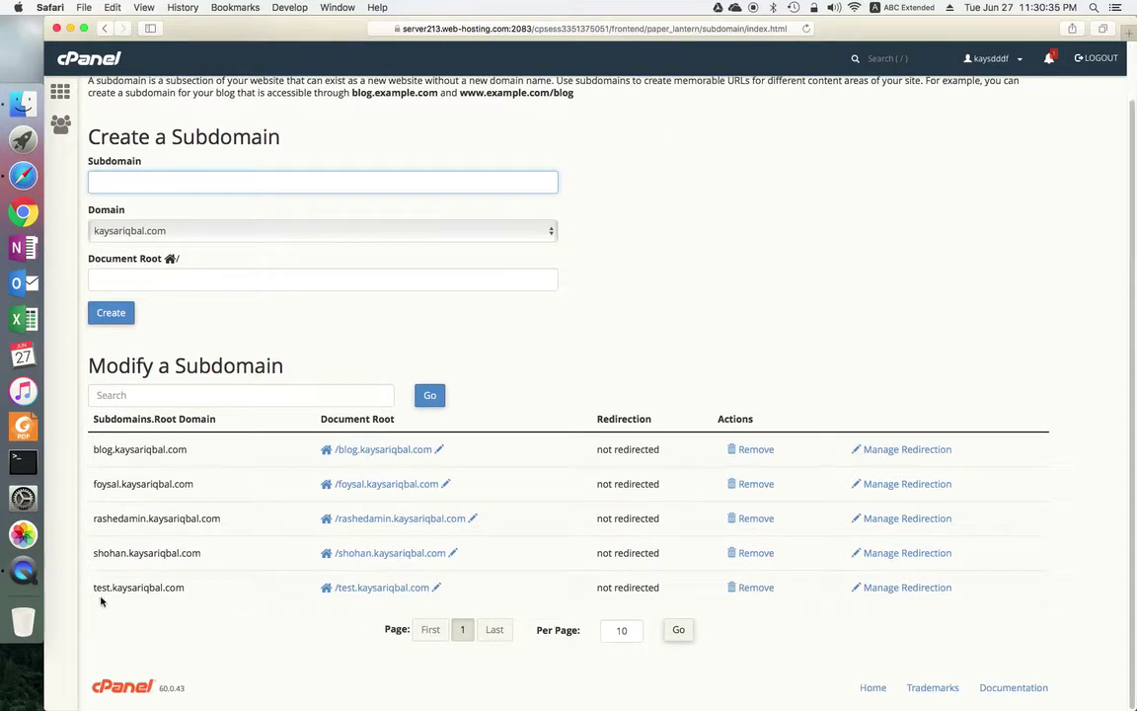
pyautogui.moveTo(93, 589); pyautogui.dragTo(221, 593)
pyautogui.click(218, 593)
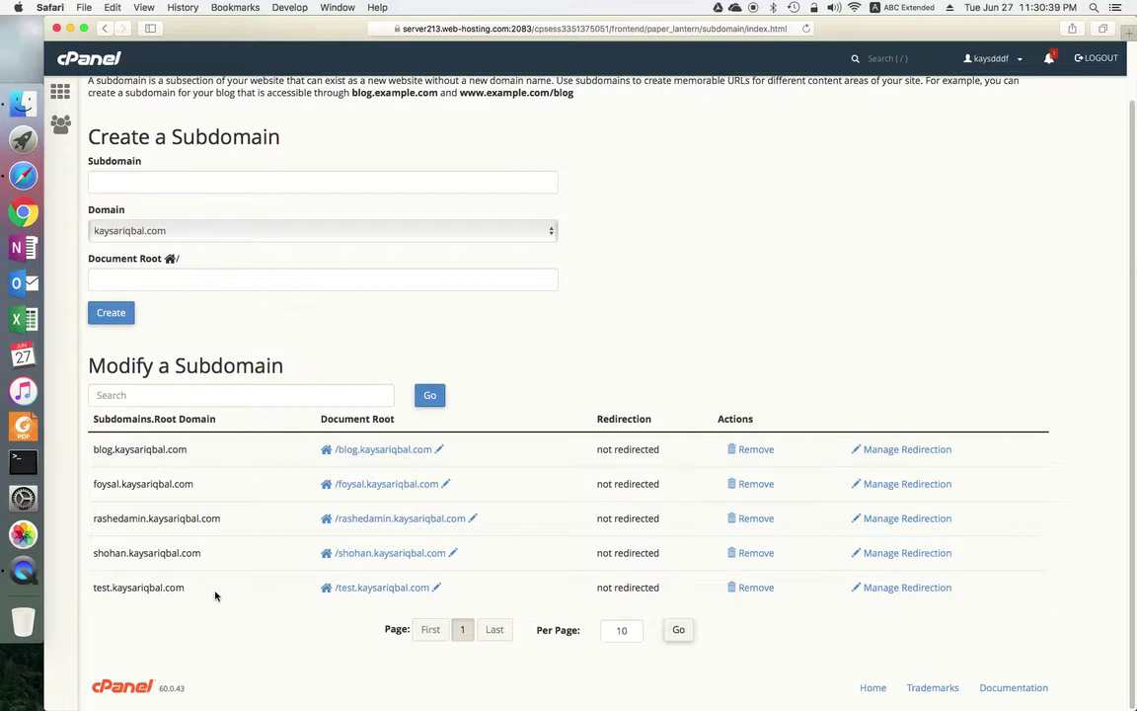
pyautogui.moveTo(183, 587); pyautogui.dragTo(90, 587)
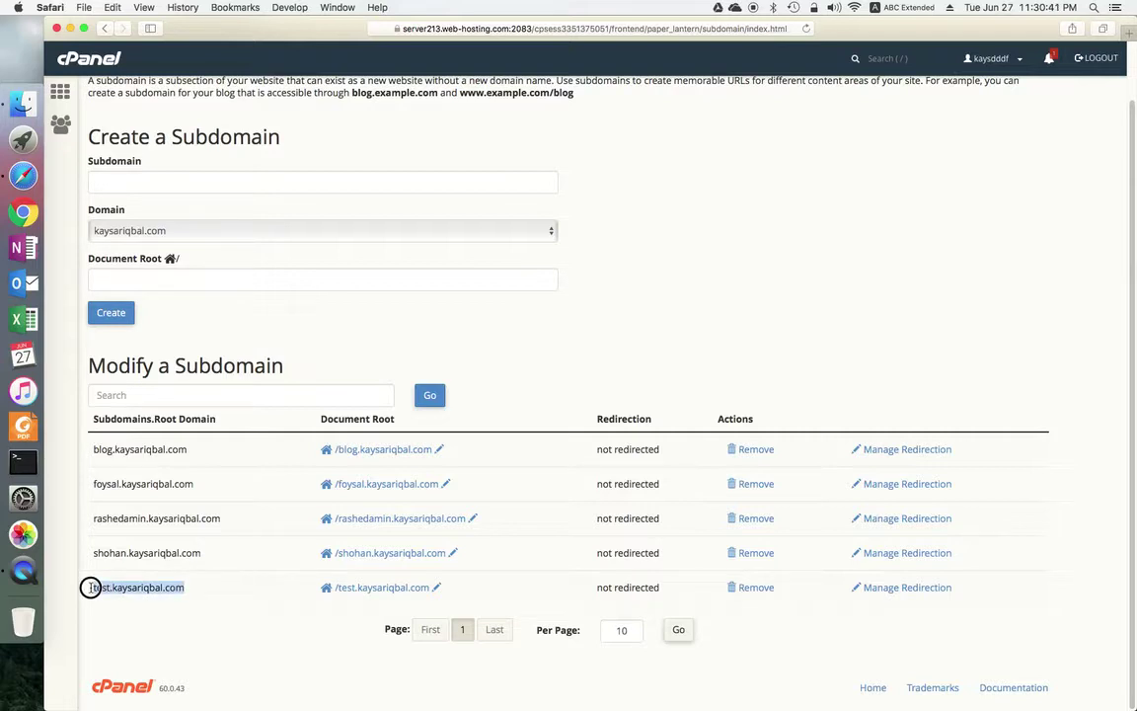
pyautogui.click(222, 591)
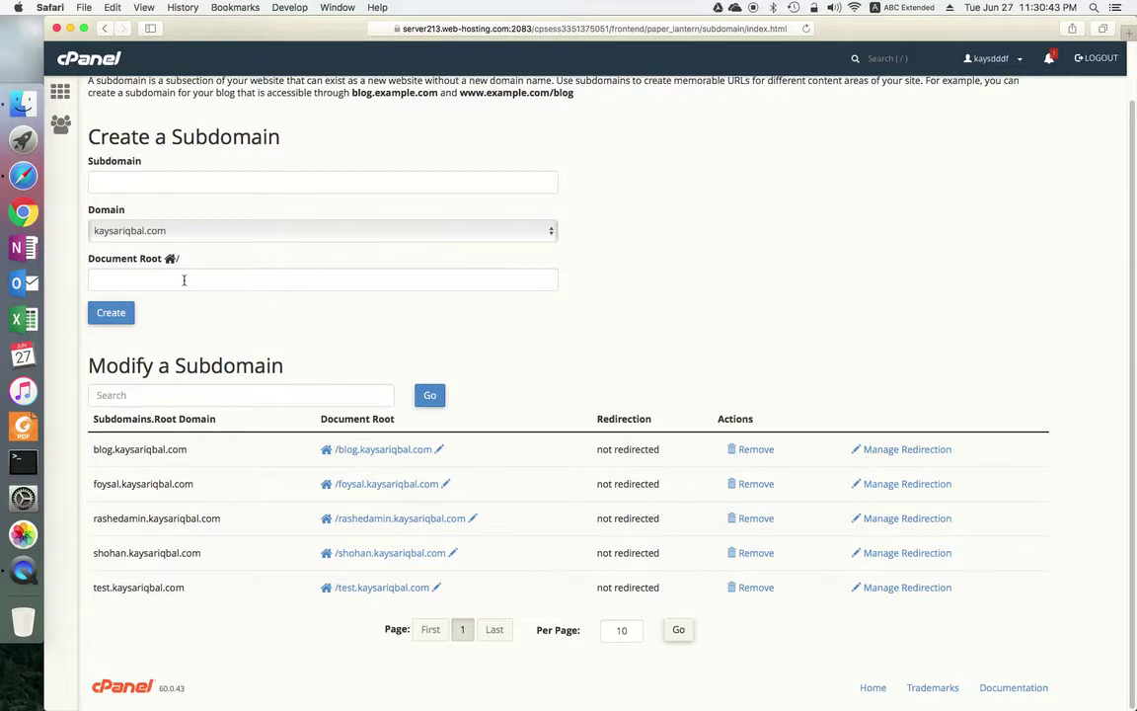
pyautogui.scroll(2, 353, 342)
pyautogui.click(61, 91)
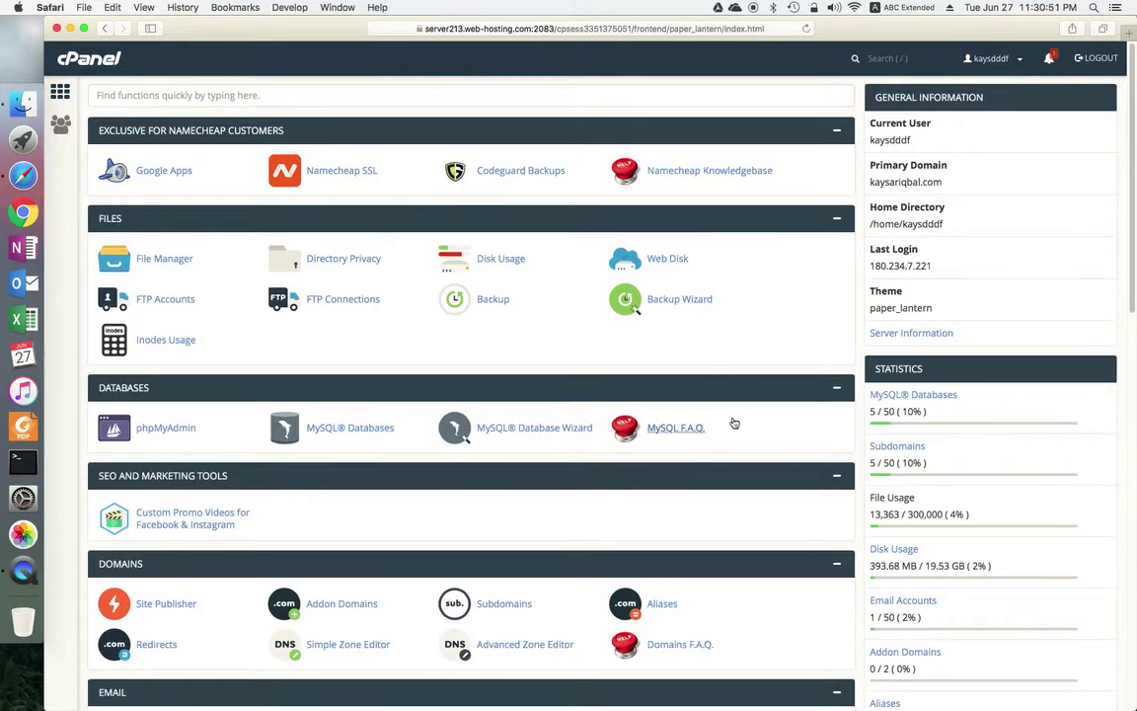
# Step: Find Softaculous Apps Installer on the dashboard and open its WordPress installer page
pyautogui.scroll(-10, 734, 423)
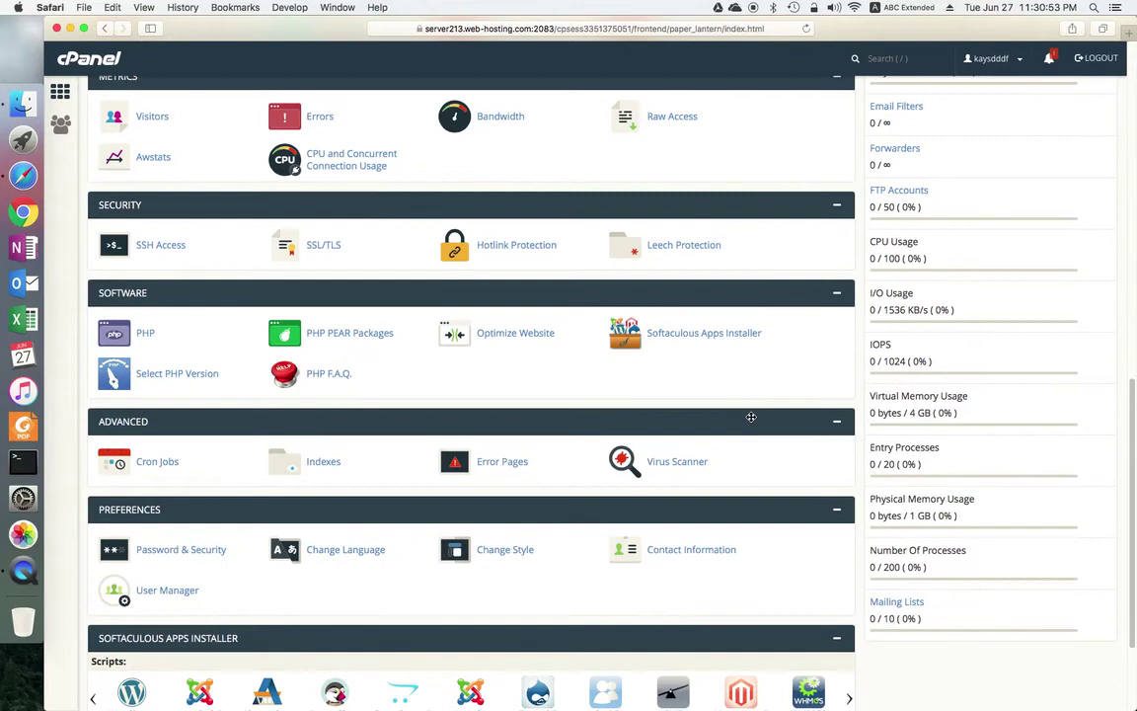
pyautogui.scroll(-3, 750, 419)
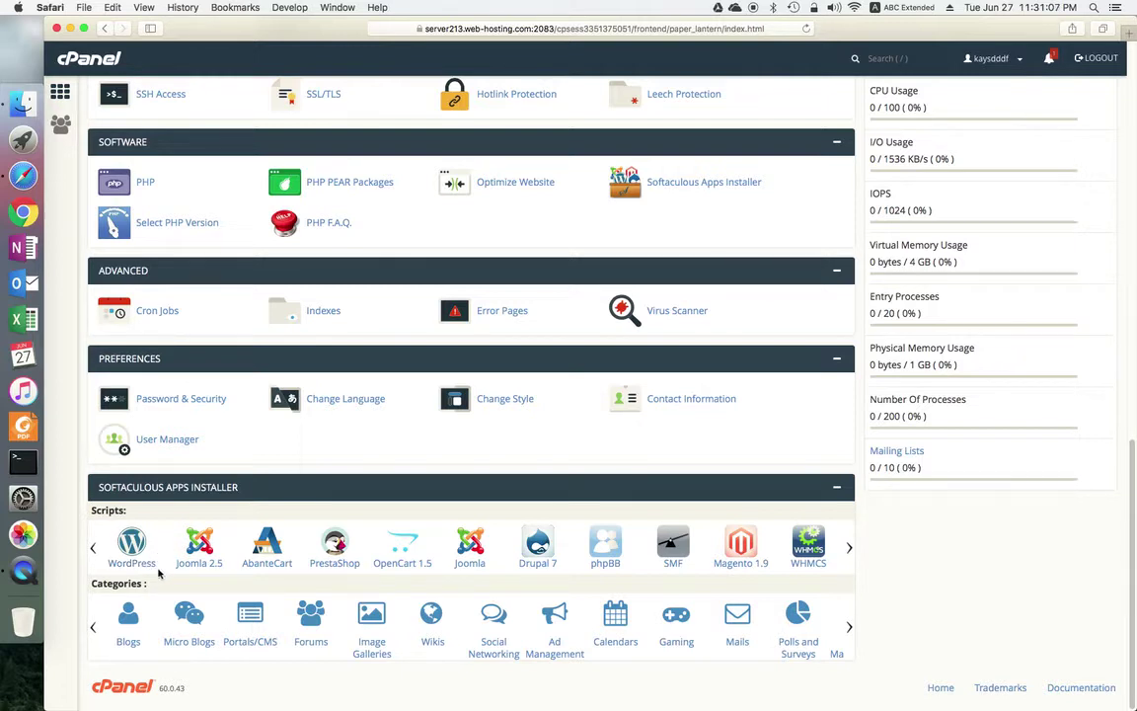
pyautogui.click(139, 558)
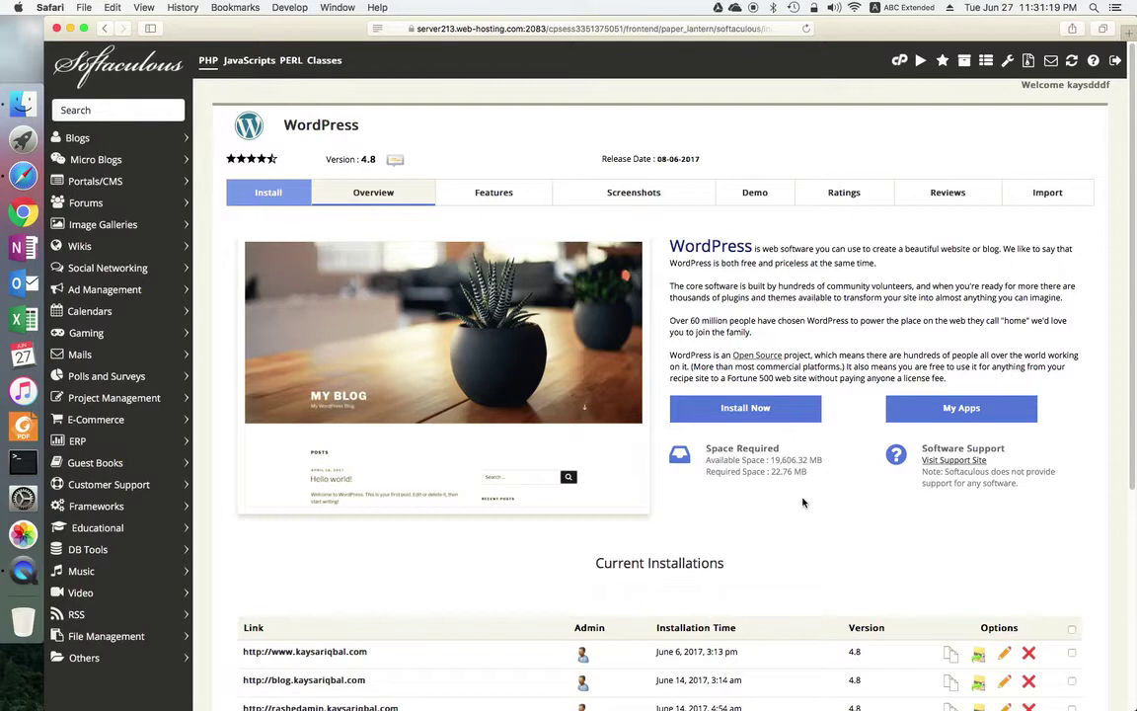
# Step: Look over the Current Installations list, then load the WordPress install form via Install Now
pyautogui.scroll(-2, 803, 502)
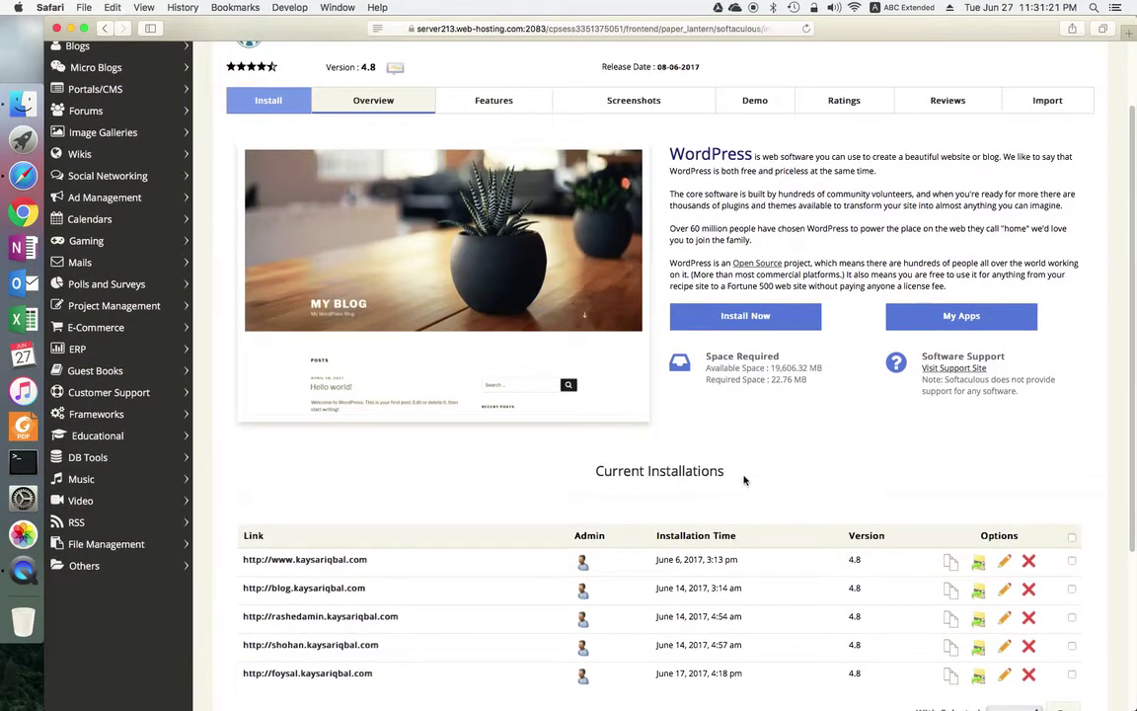
pyautogui.moveTo(729, 471); pyautogui.dragTo(574, 470)
pyautogui.scroll(-4, 490, 501)
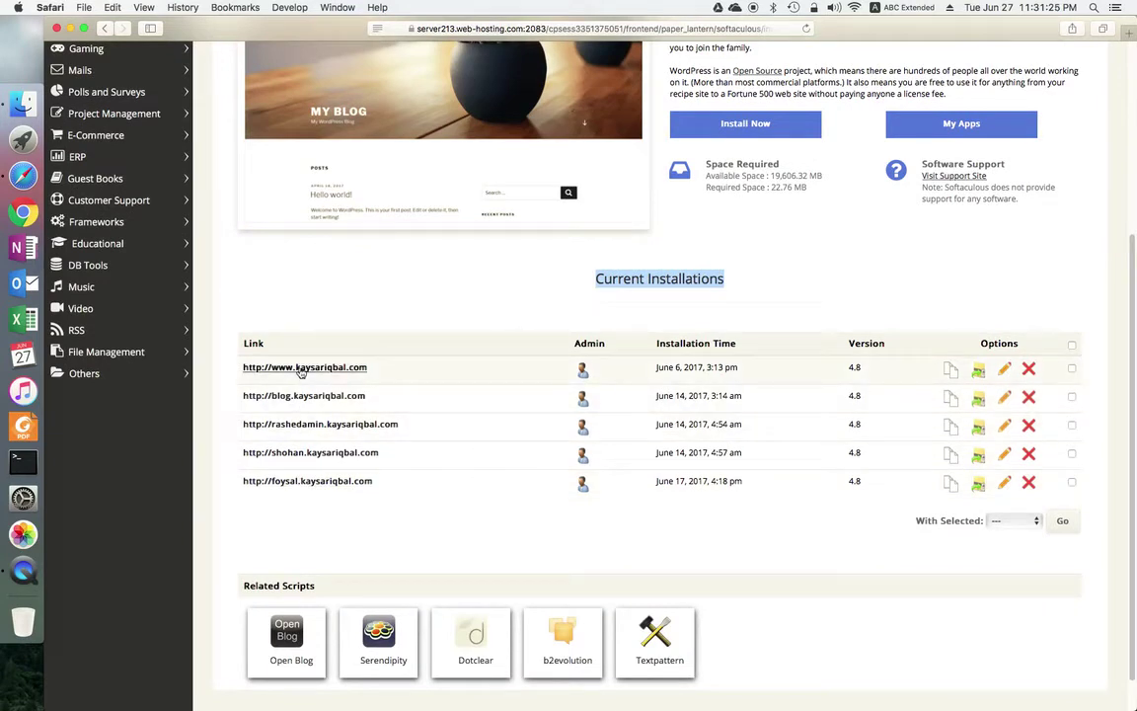
pyautogui.click(301, 532)
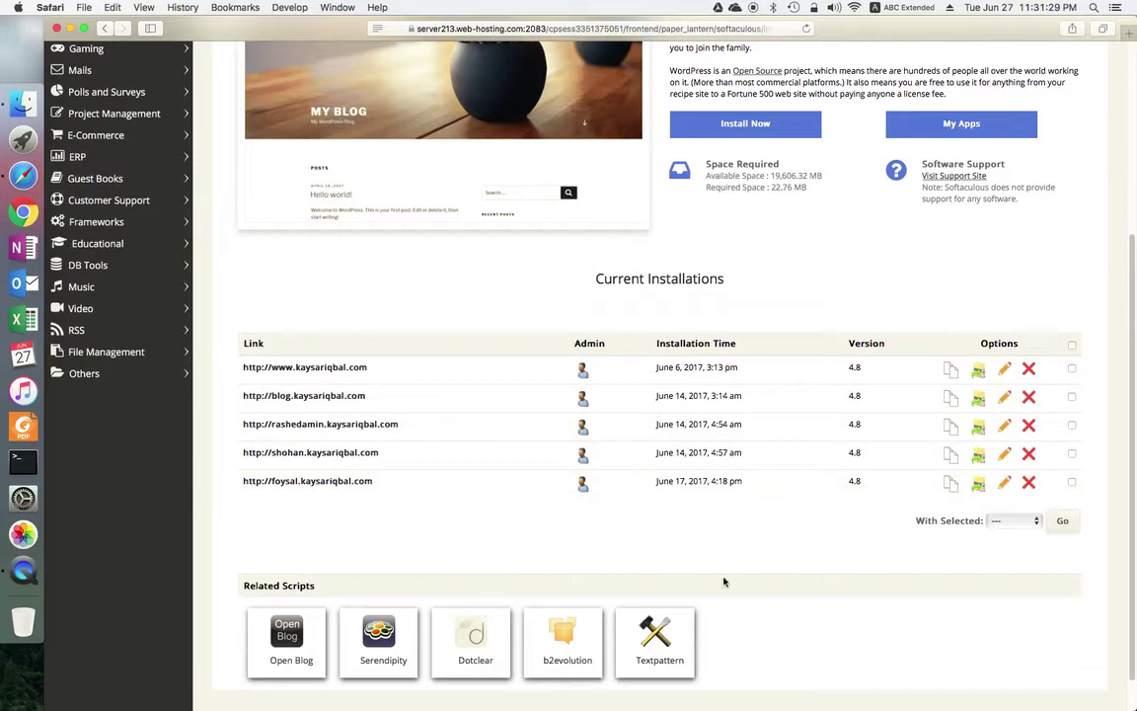
pyautogui.scroll(6, 844, 533)
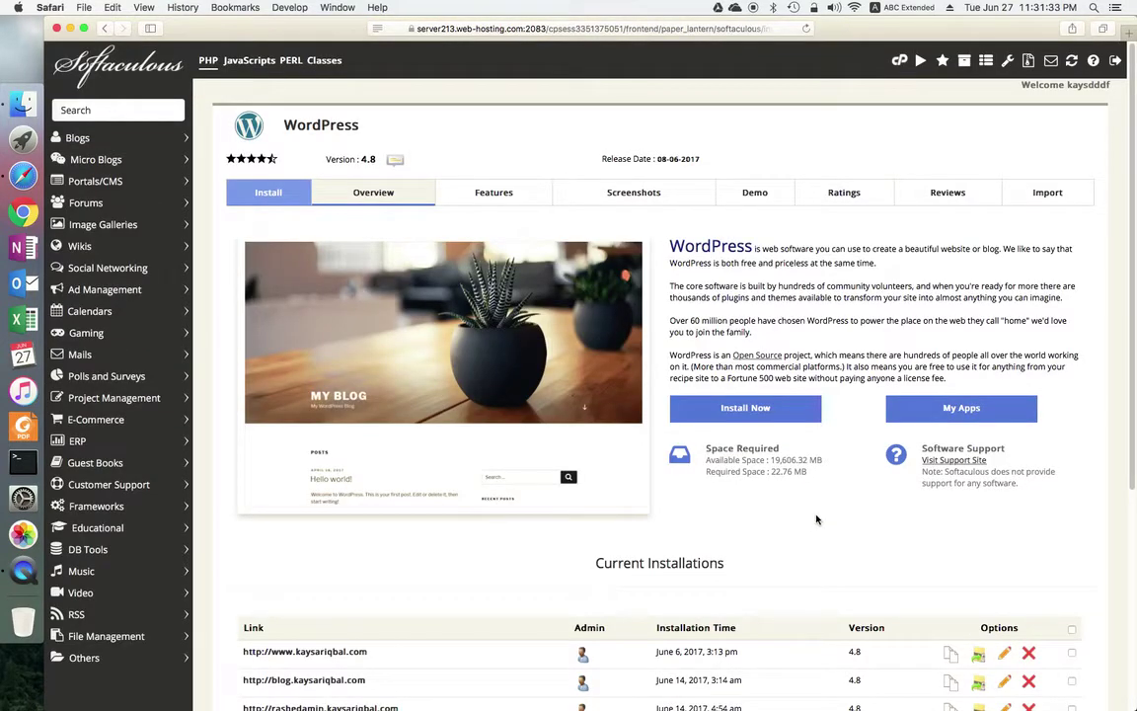
pyautogui.click(780, 419)
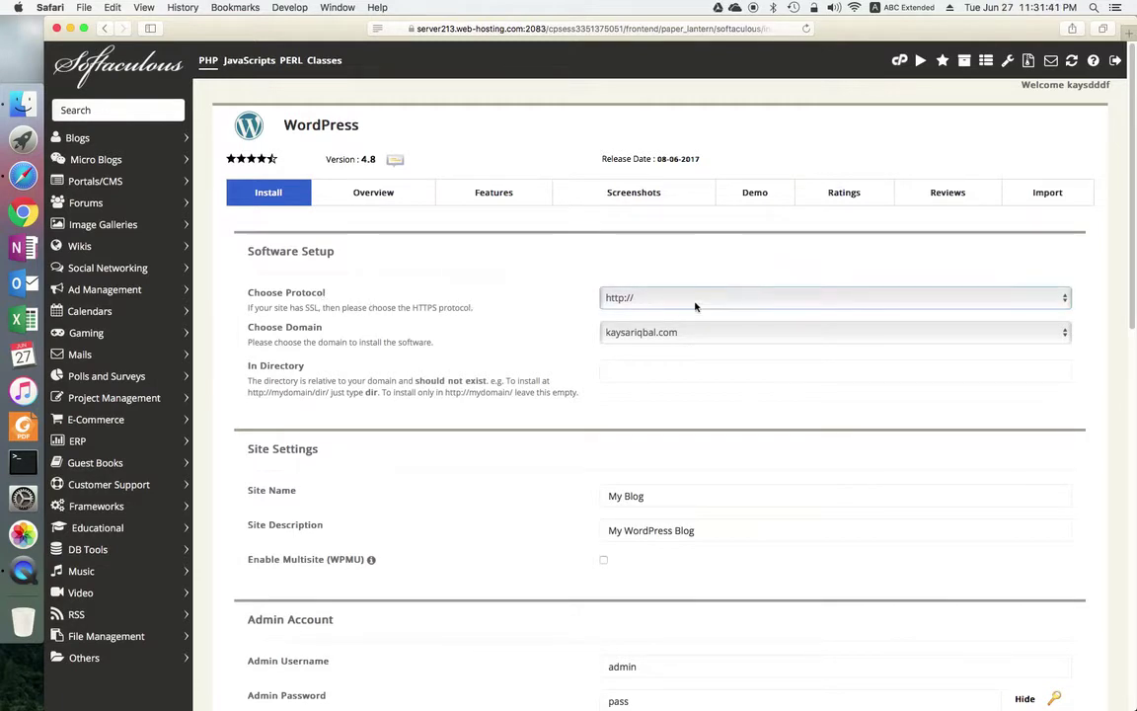
pyautogui.click(720, 303)
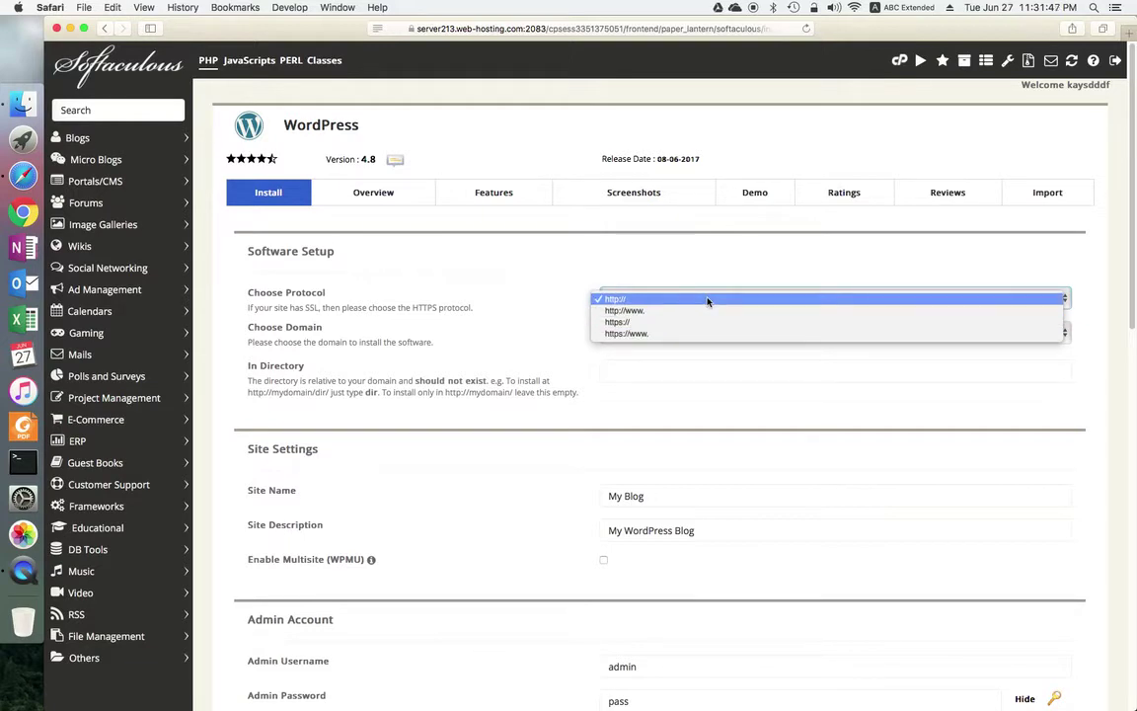
pyautogui.click(706, 299)
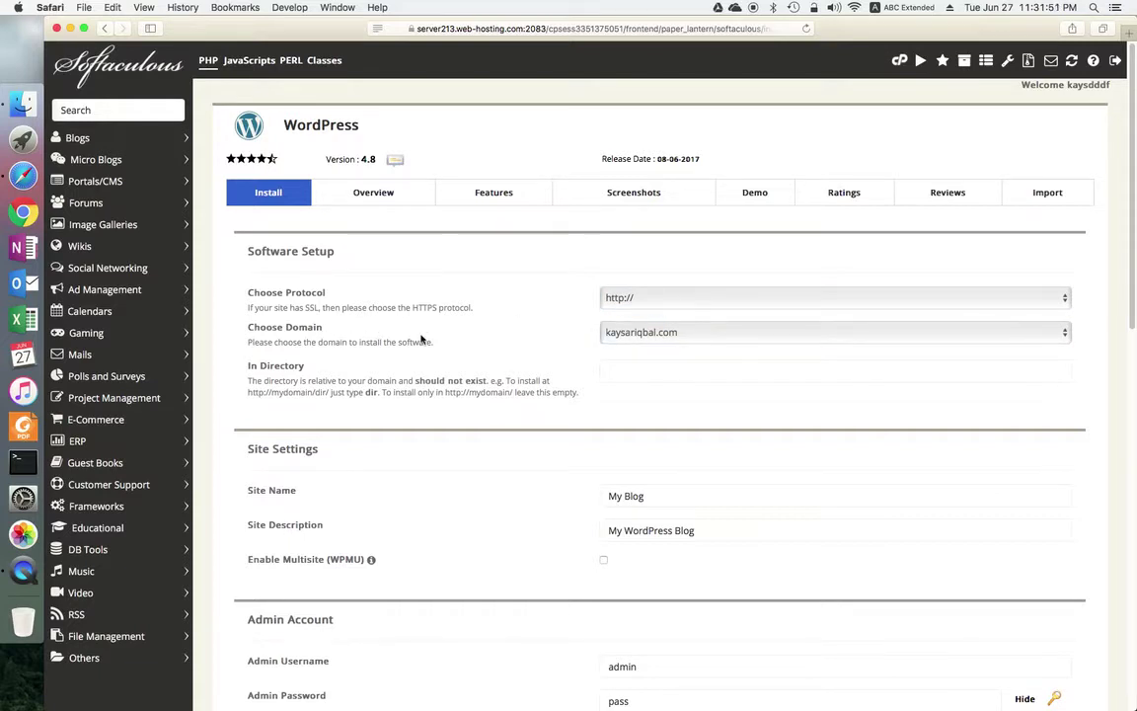
pyautogui.click(701, 337)
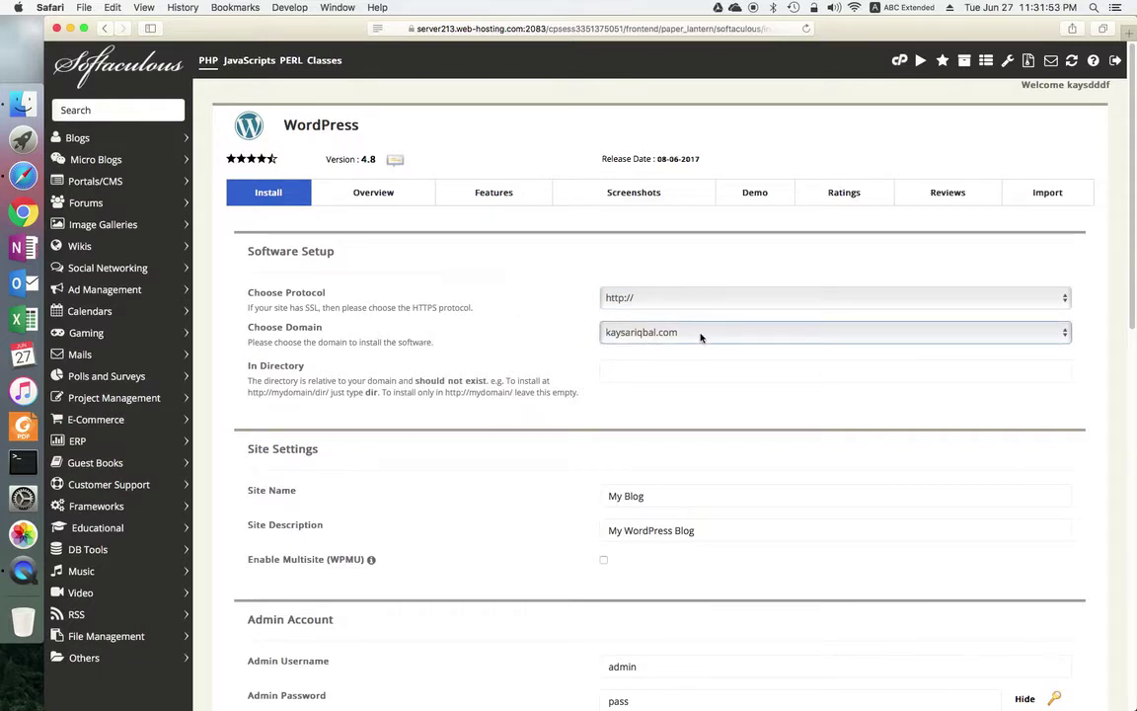
pyautogui.click(701, 337)
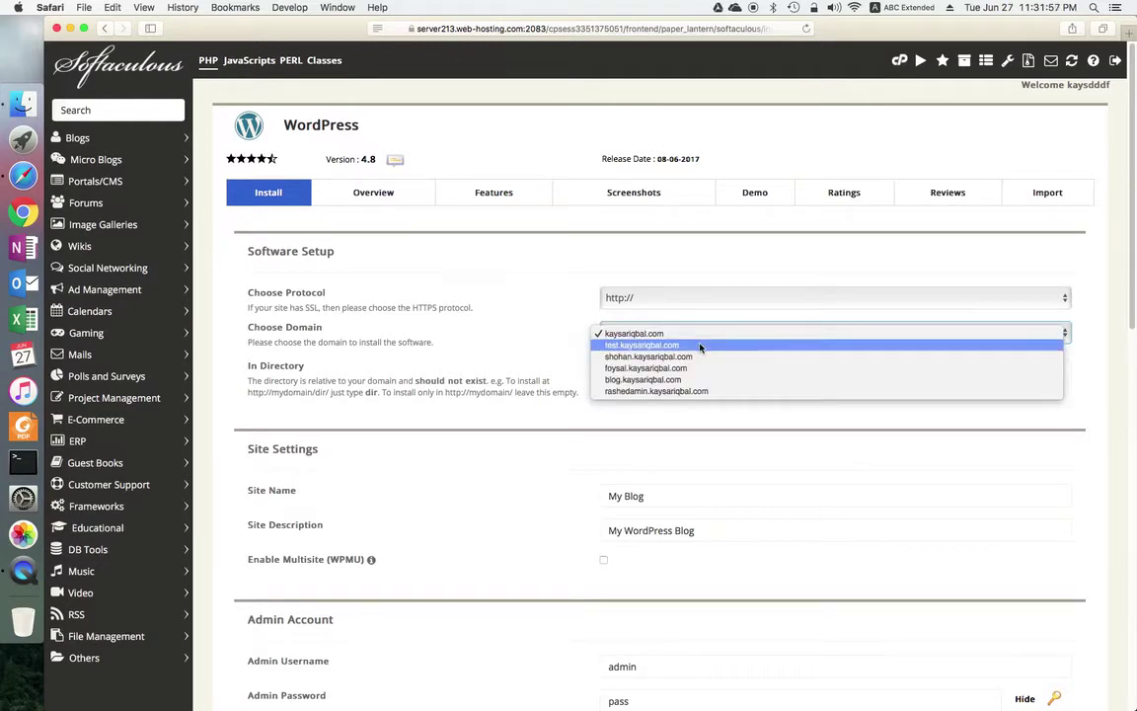
pyautogui.click(703, 347)
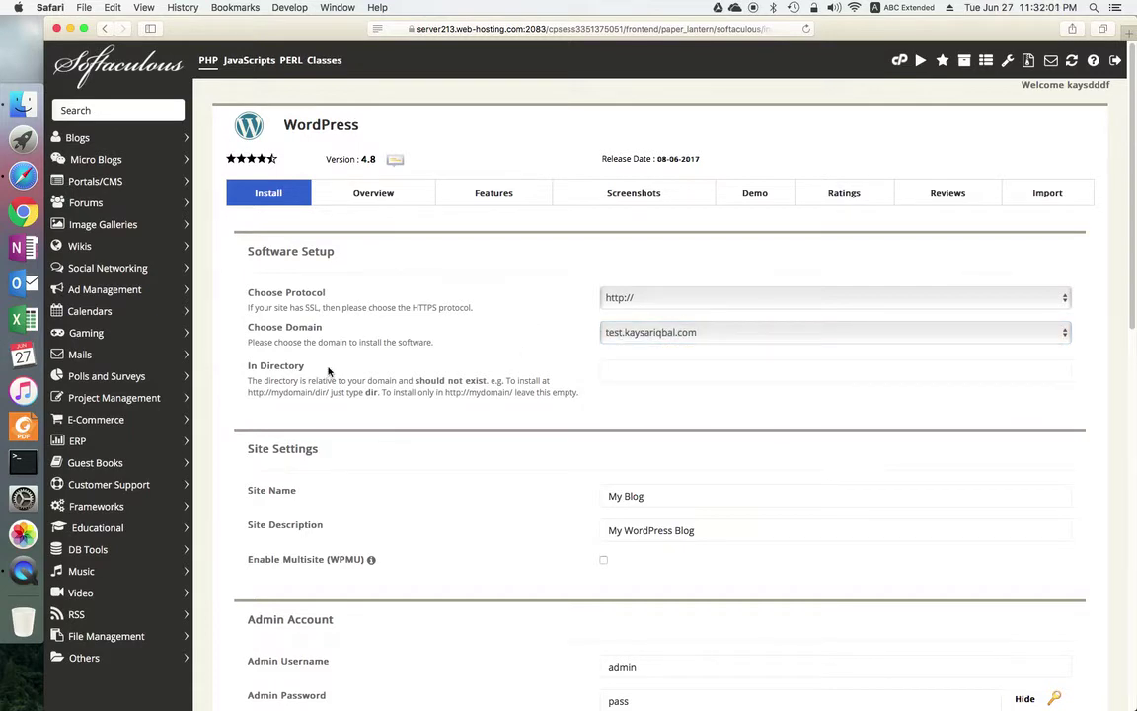
pyautogui.click(683, 375)
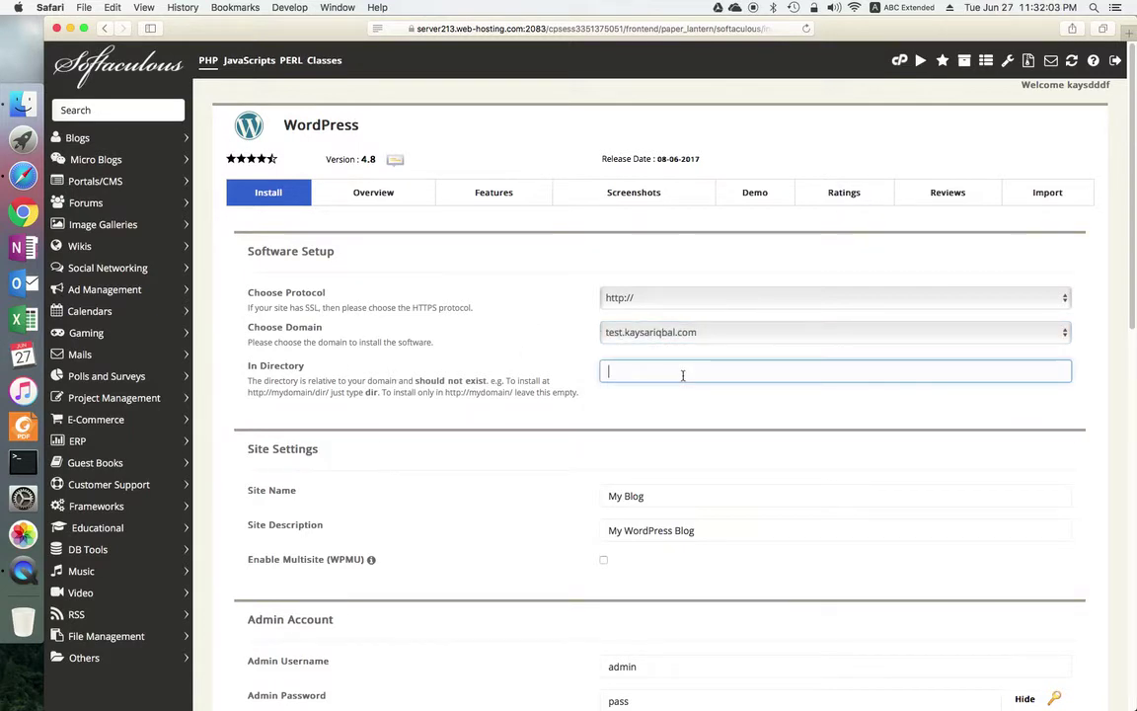
pyautogui.click(518, 353)
pyautogui.click(636, 369)
pyautogui.scroll(-1, 641, 436)
# Step: Set the site name to 'My New Blog'
pyautogui.click(677, 475)
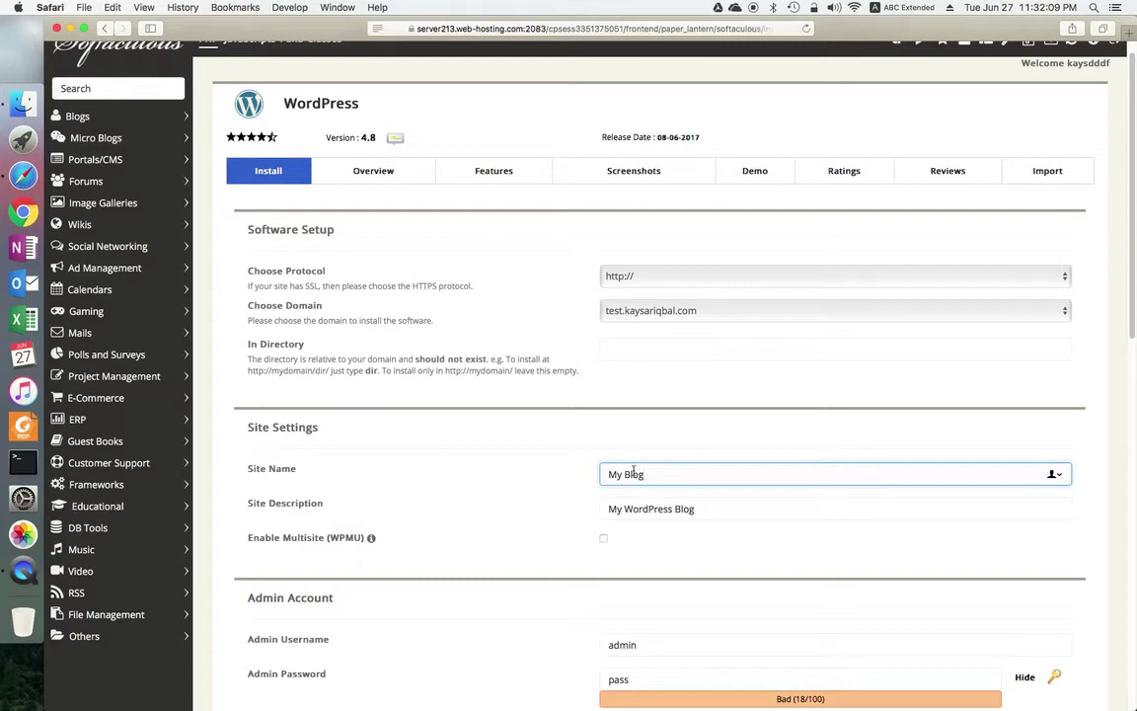
pyautogui.click(741, 509)
pyautogui.click(674, 477)
pyautogui.click(624, 474)
pyautogui.write('New')
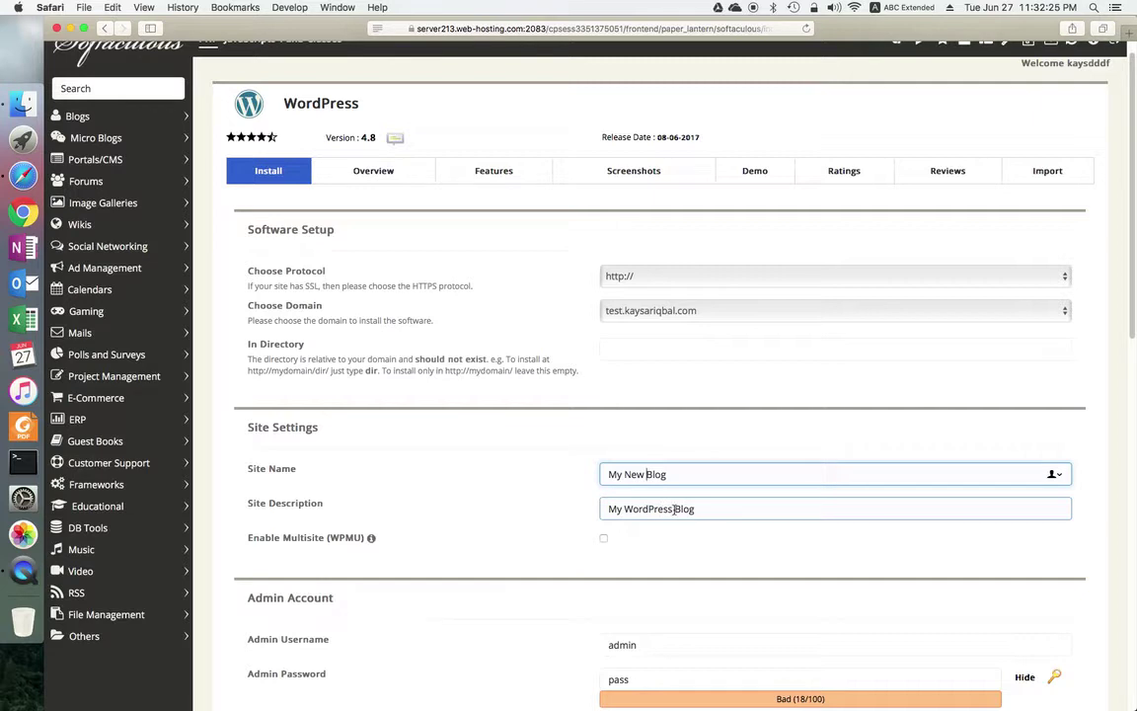
# Step: Change the site description to 'My WordPress SubDomain blog'
pyautogui.click(778, 511)
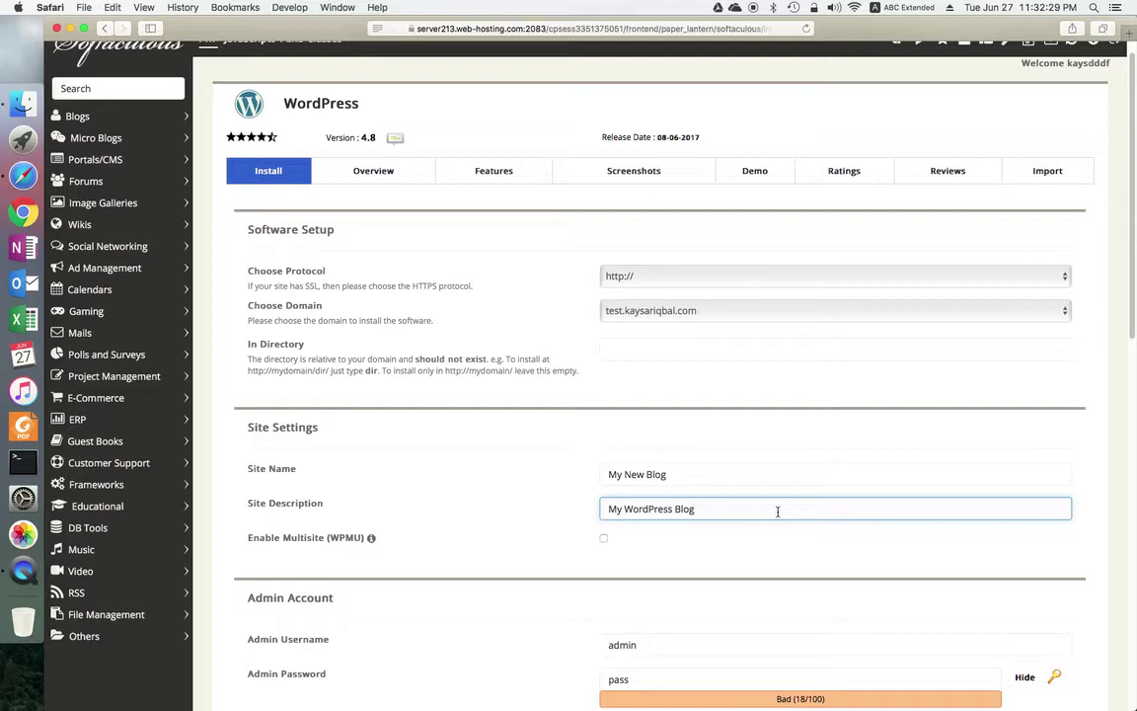
pyautogui.press('BackSpace')
pyautogui.press('BackSpace')
pyautogui.write('sub')
pyautogui.write('Domain n')
pyautogui.click(681, 508)
pyautogui.press('BackSpace')
pyautogui.write('S')
pyautogui.scroll(-2, 748, 565)
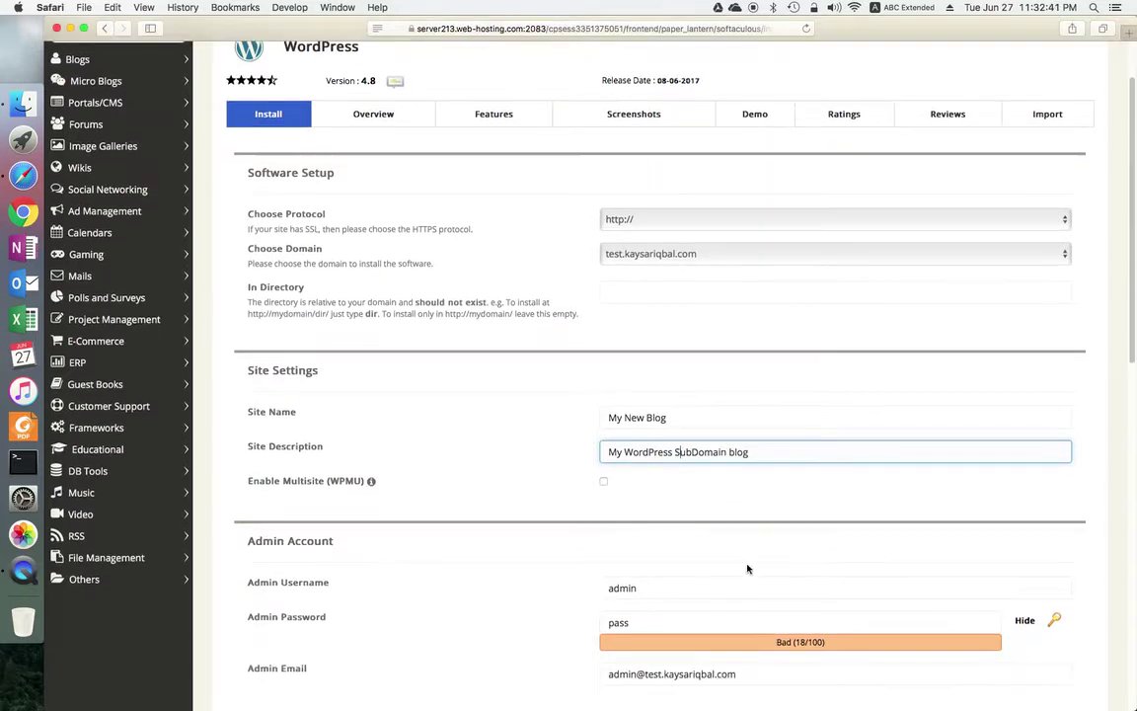
pyautogui.click(694, 558)
# Step: Review the admin username, password and e-mail fields
pyautogui.scroll(-4, 696, 555)
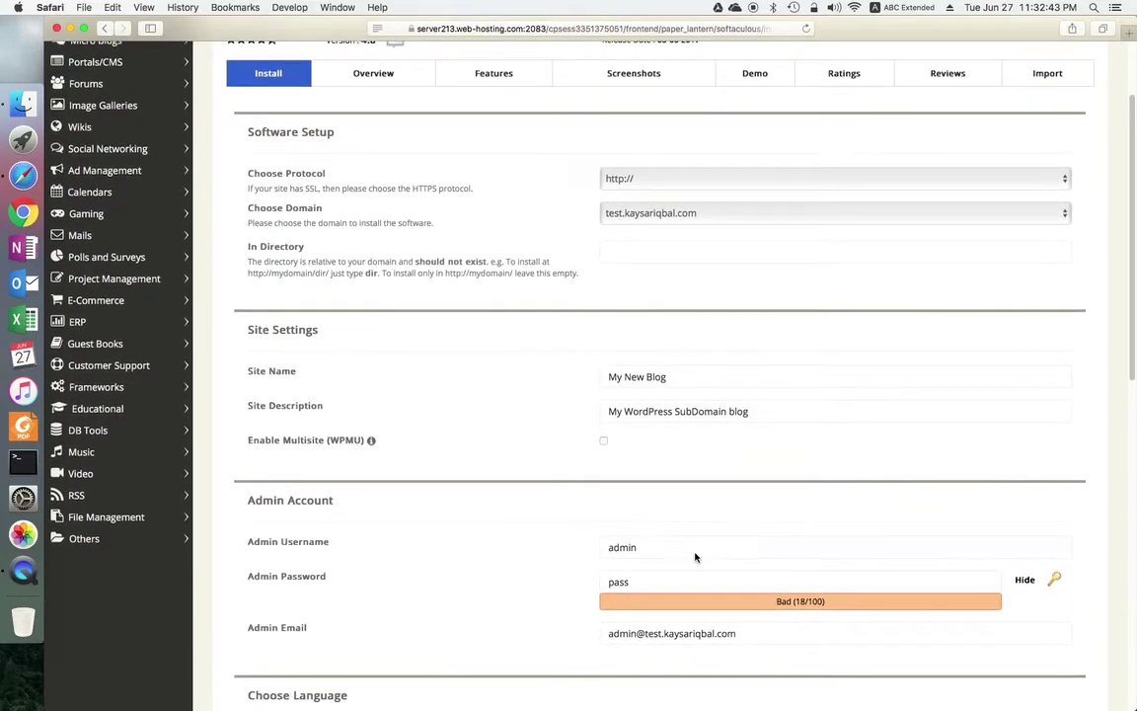
pyautogui.click(708, 540)
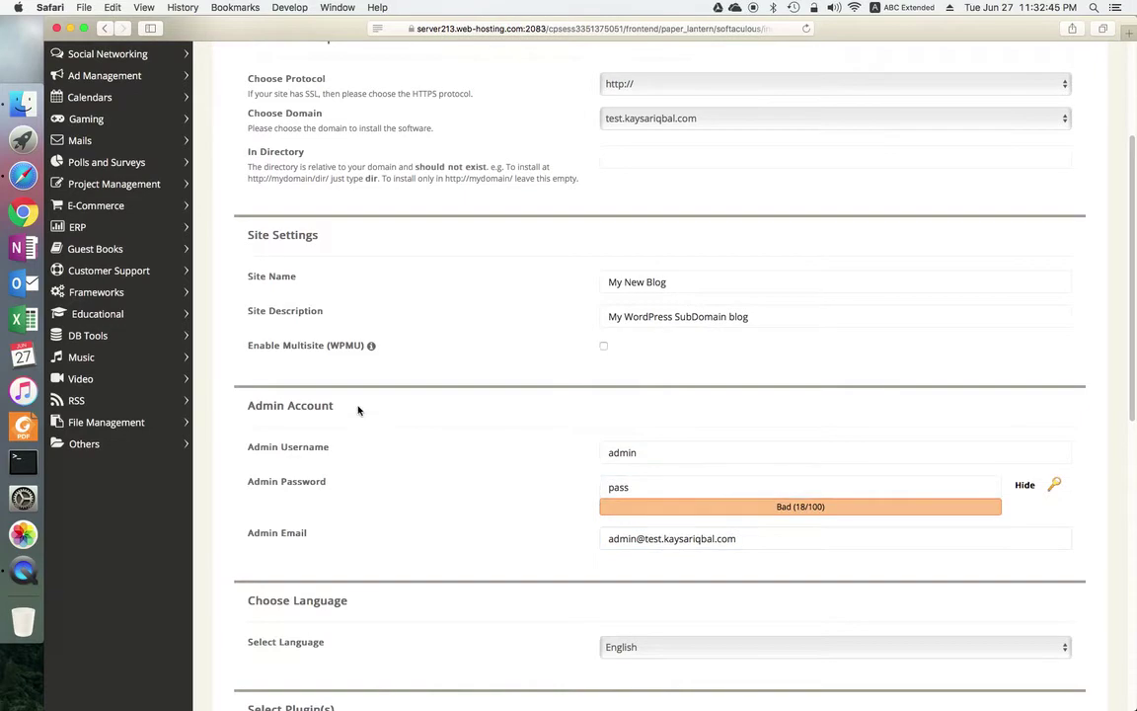
pyautogui.click(674, 455)
pyautogui.click(666, 485)
pyautogui.scroll(-4, 545, 500)
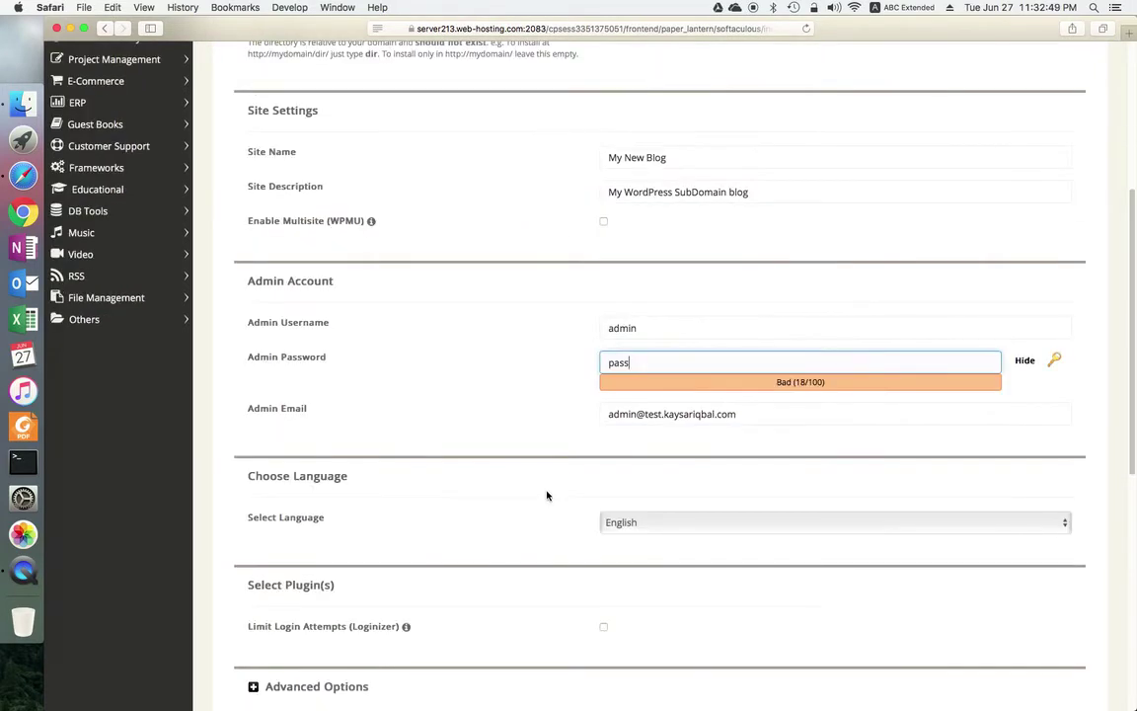
pyautogui.click(658, 328)
pyautogui.click(649, 363)
pyautogui.click(785, 417)
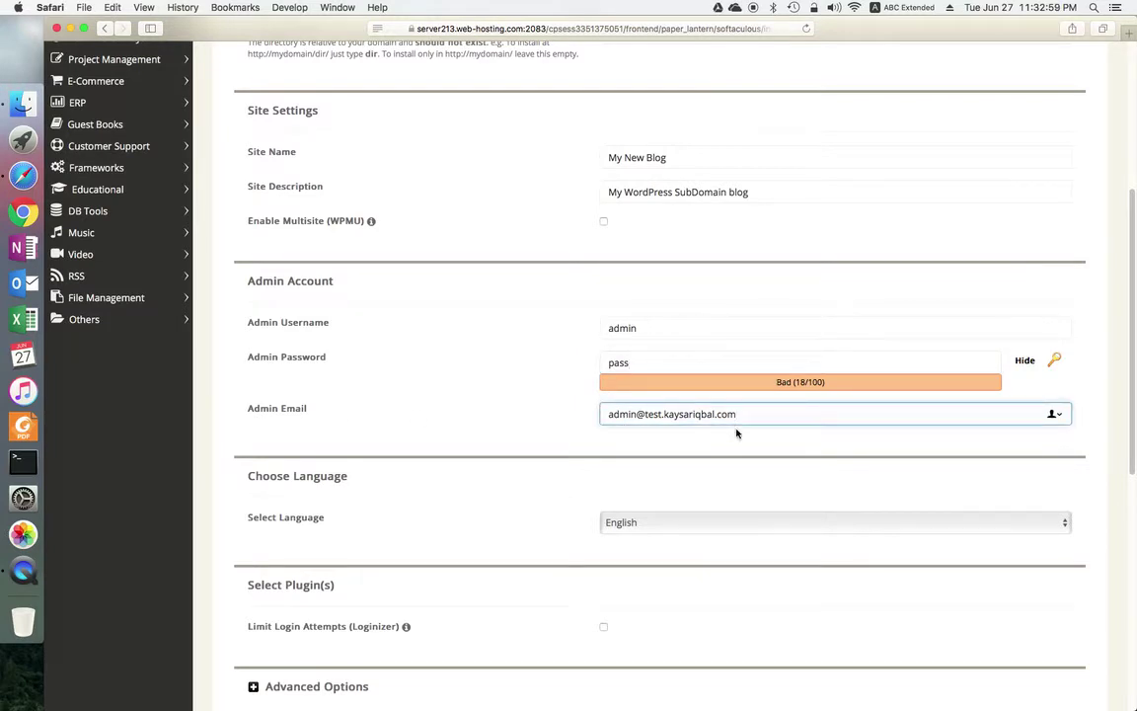
pyautogui.scroll(-3, 718, 440)
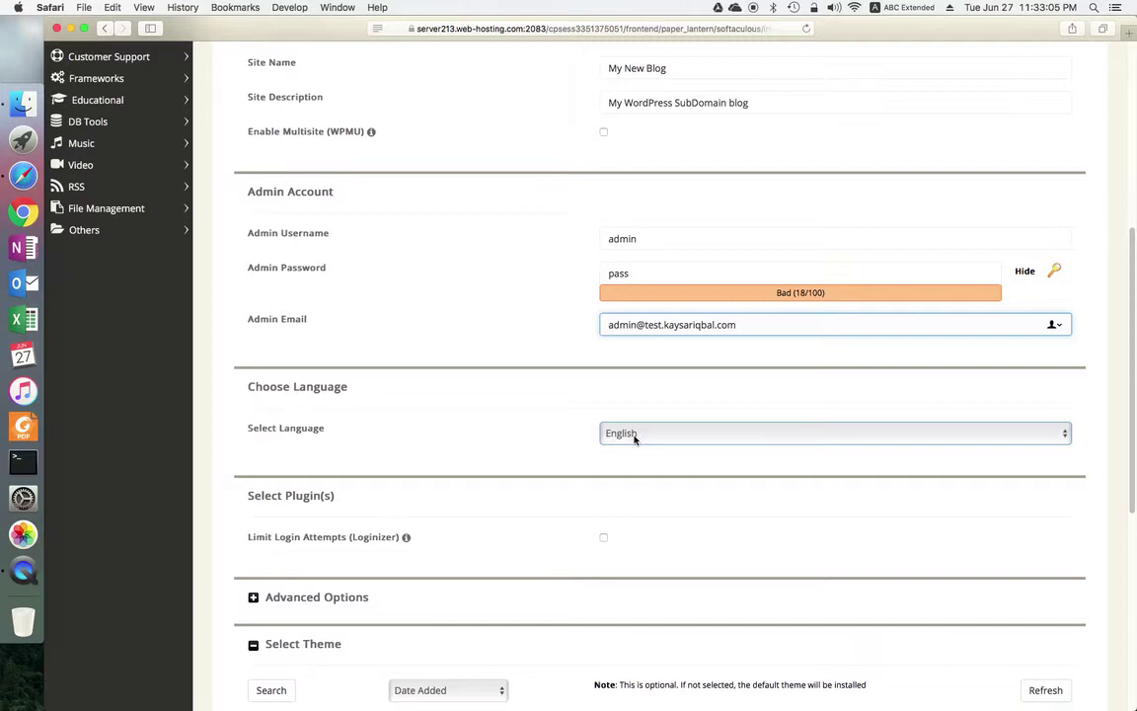
# Step: Choose Writee as the site theme, after selecting and clearing the Write theme
pyautogui.click(549, 429)
pyautogui.scroll(-6, 550, 432)
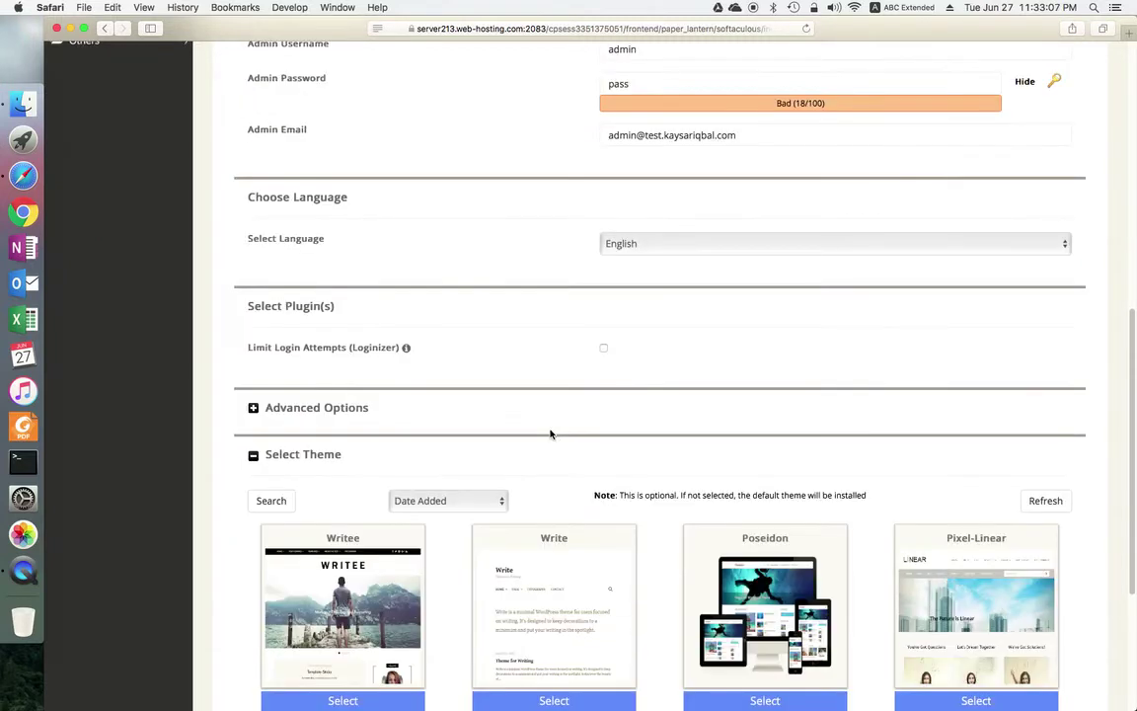
pyautogui.scroll(-3, 556, 427)
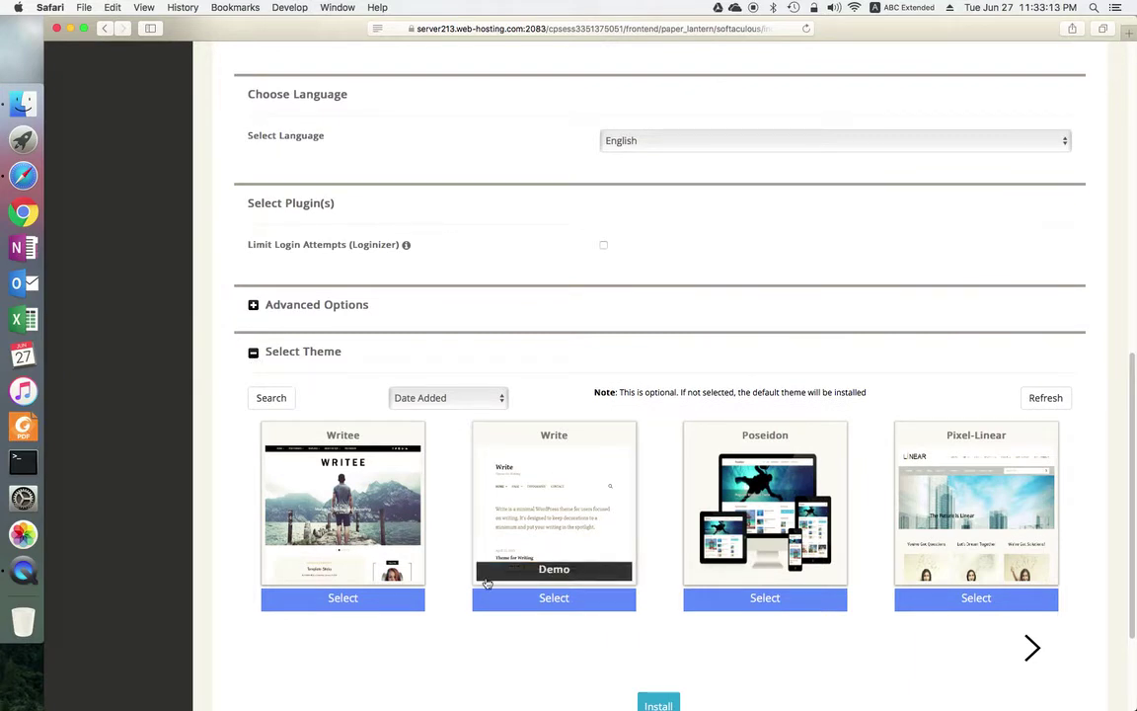
pyautogui.scroll(-3, 483, 578)
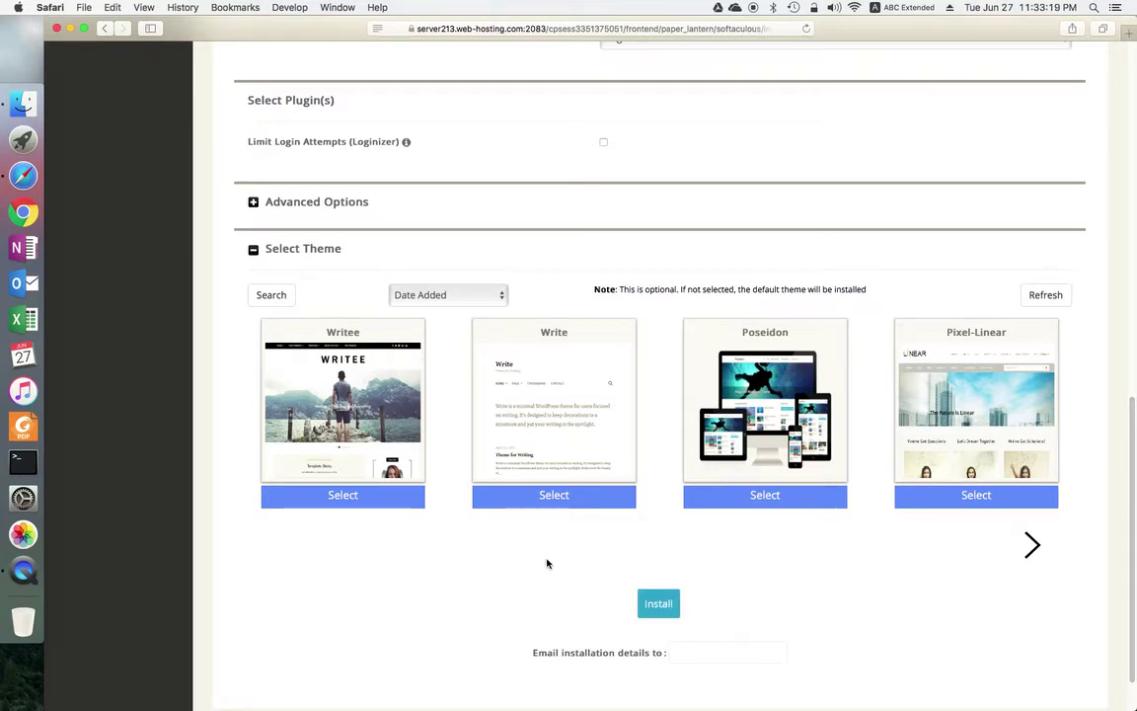
pyautogui.moveTo(583, 413)
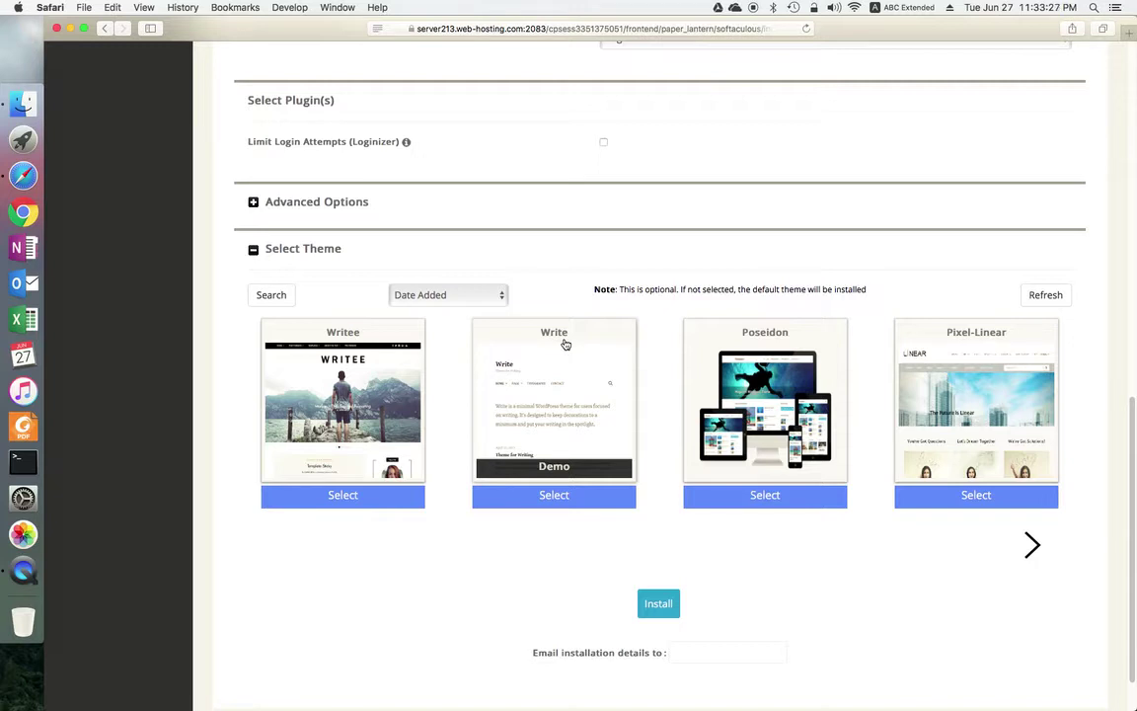
pyautogui.click(554, 501)
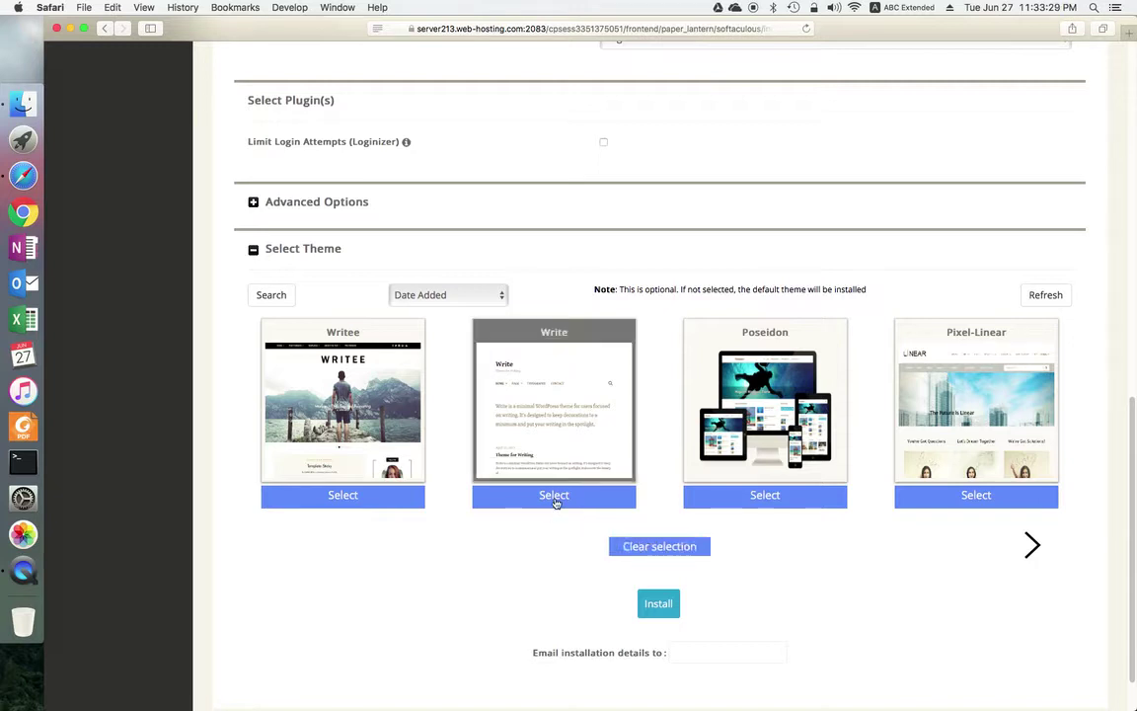
pyautogui.scroll(-2, 761, 600)
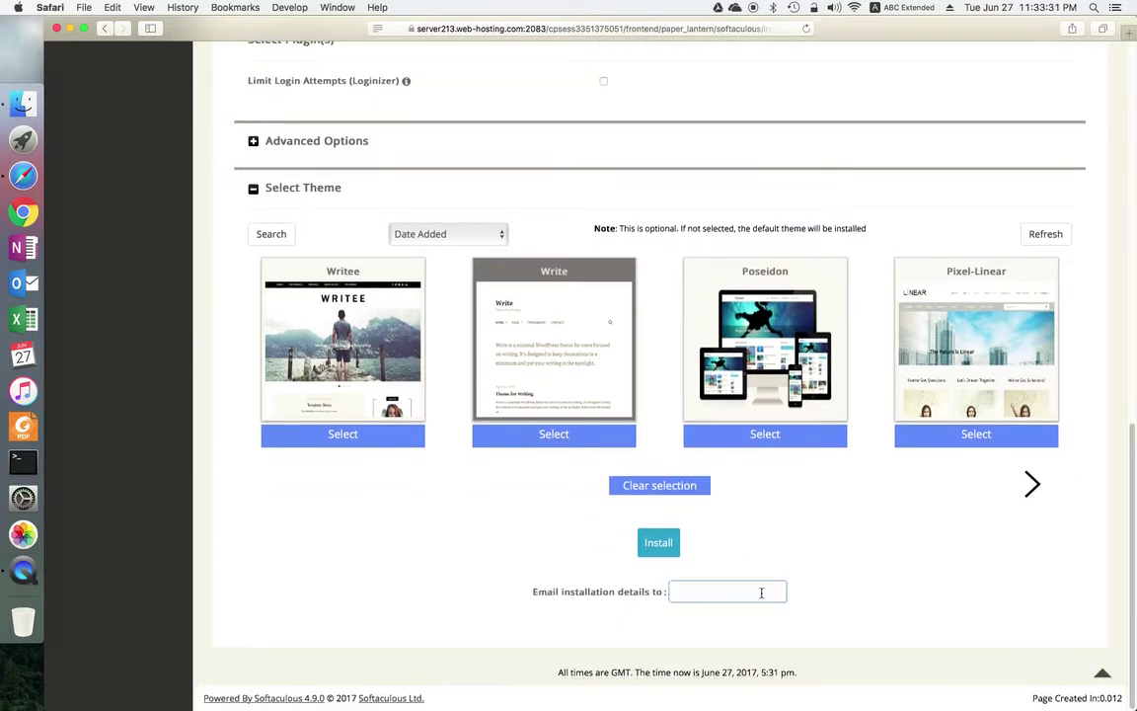
pyautogui.moveTo(578, 281)
pyautogui.click(643, 490)
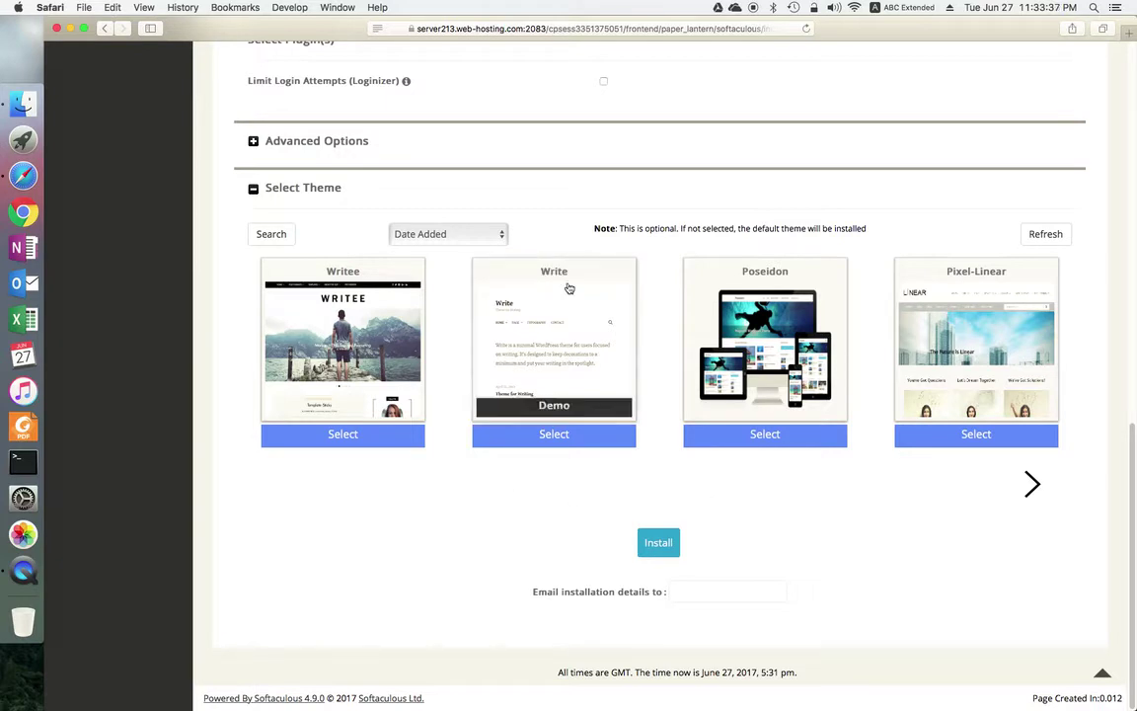
pyautogui.moveTo(370, 364)
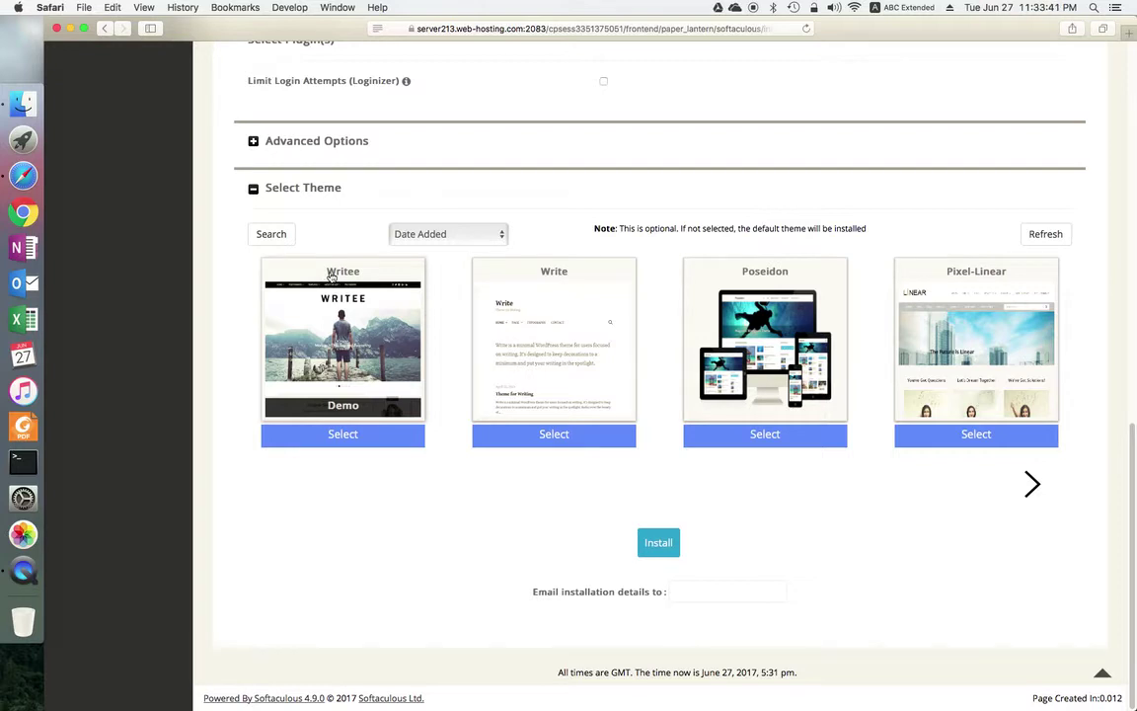
pyautogui.click(353, 435)
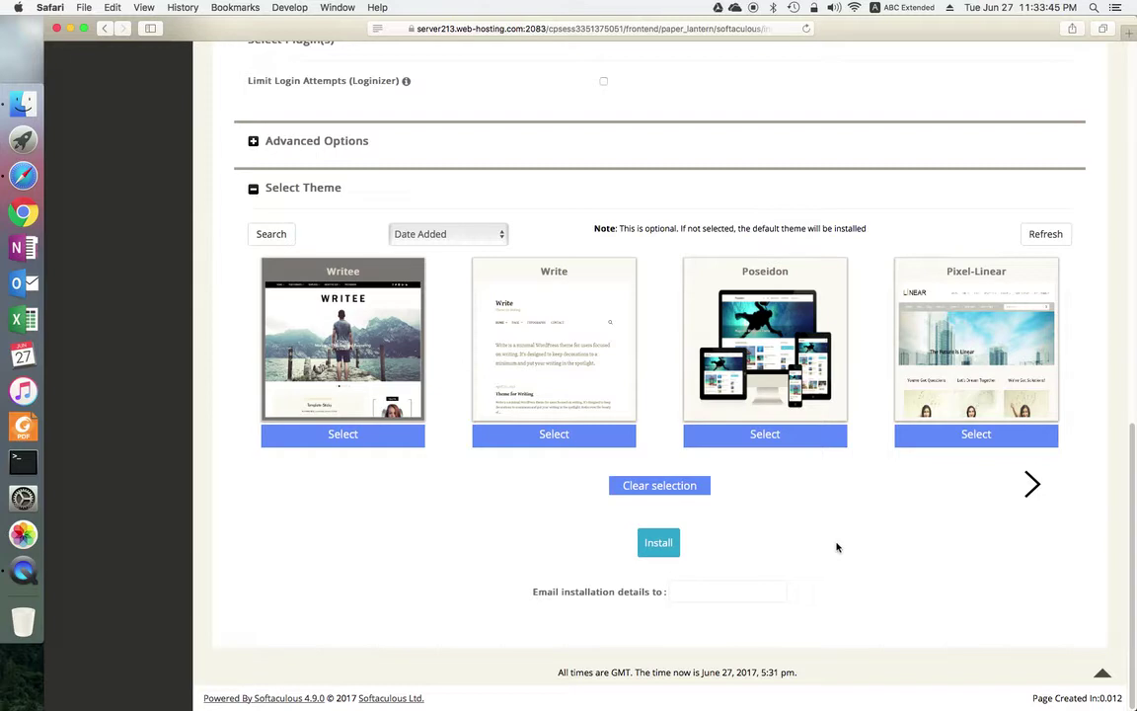
pyautogui.click(660, 544)
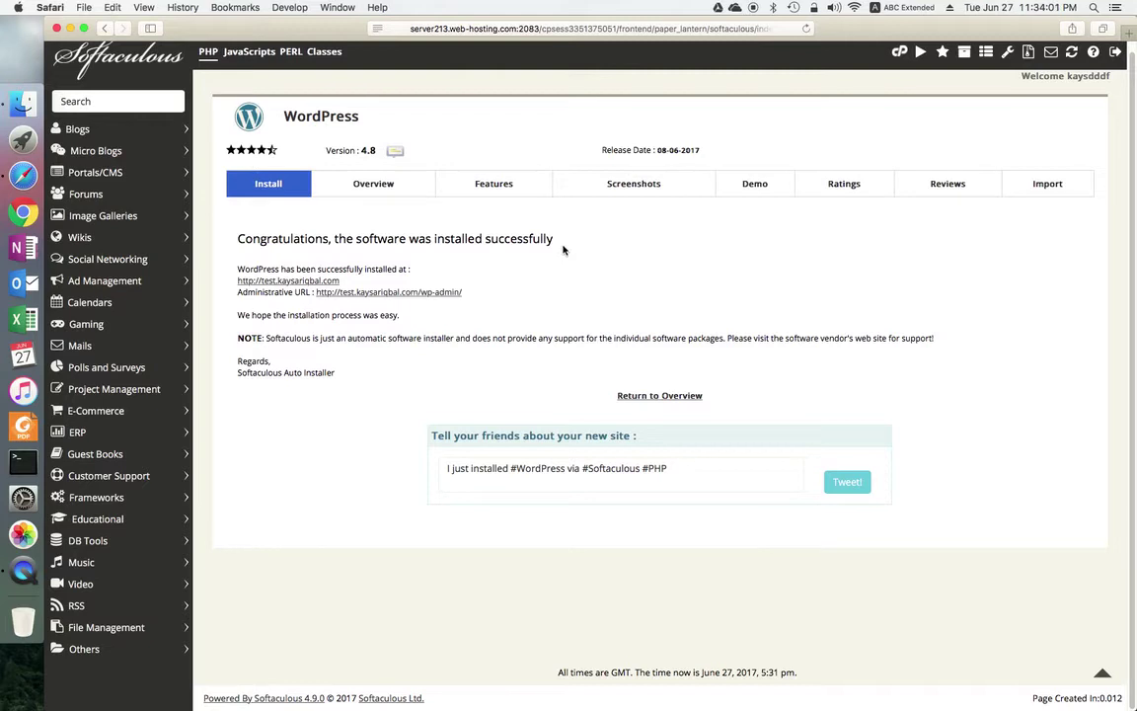
pyautogui.moveTo(336, 240); pyautogui.dragTo(552, 241)
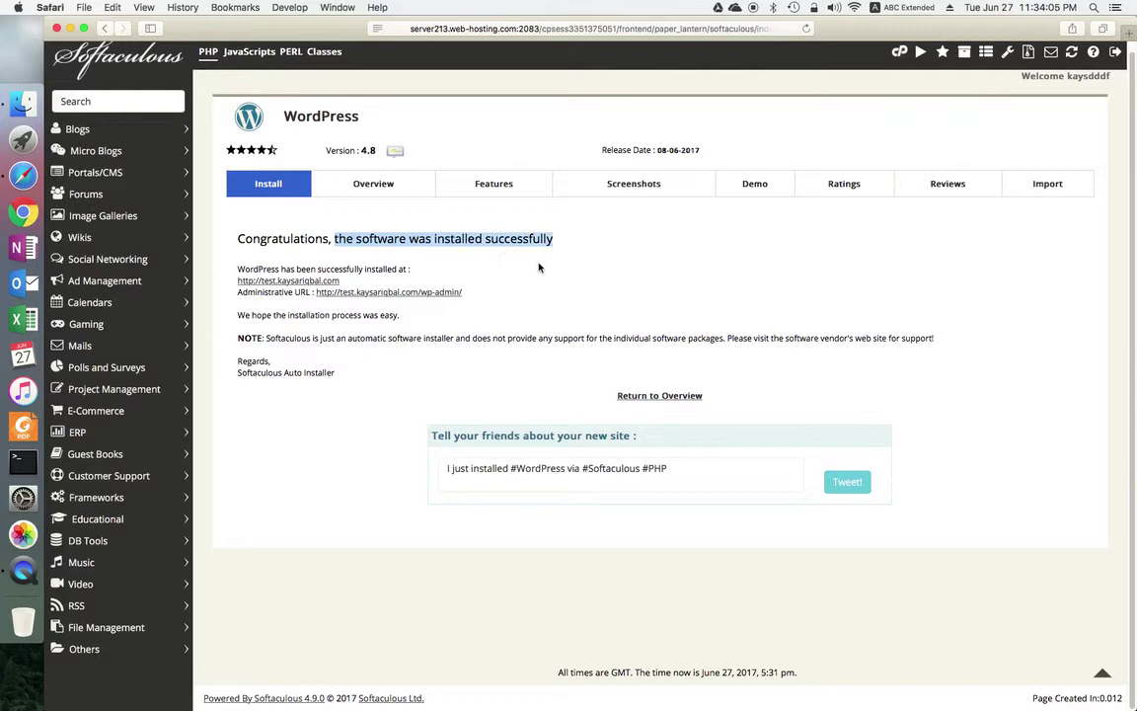
pyautogui.click(538, 266)
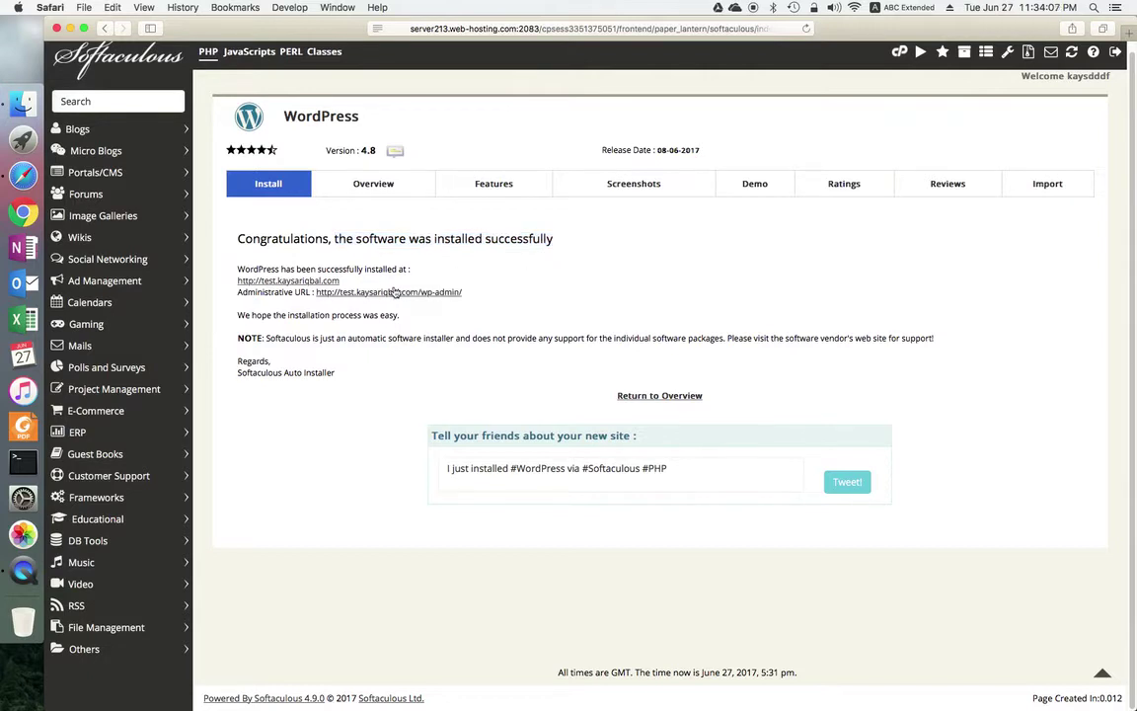
pyautogui.moveTo(341, 282); pyautogui.dragTo(240, 281)
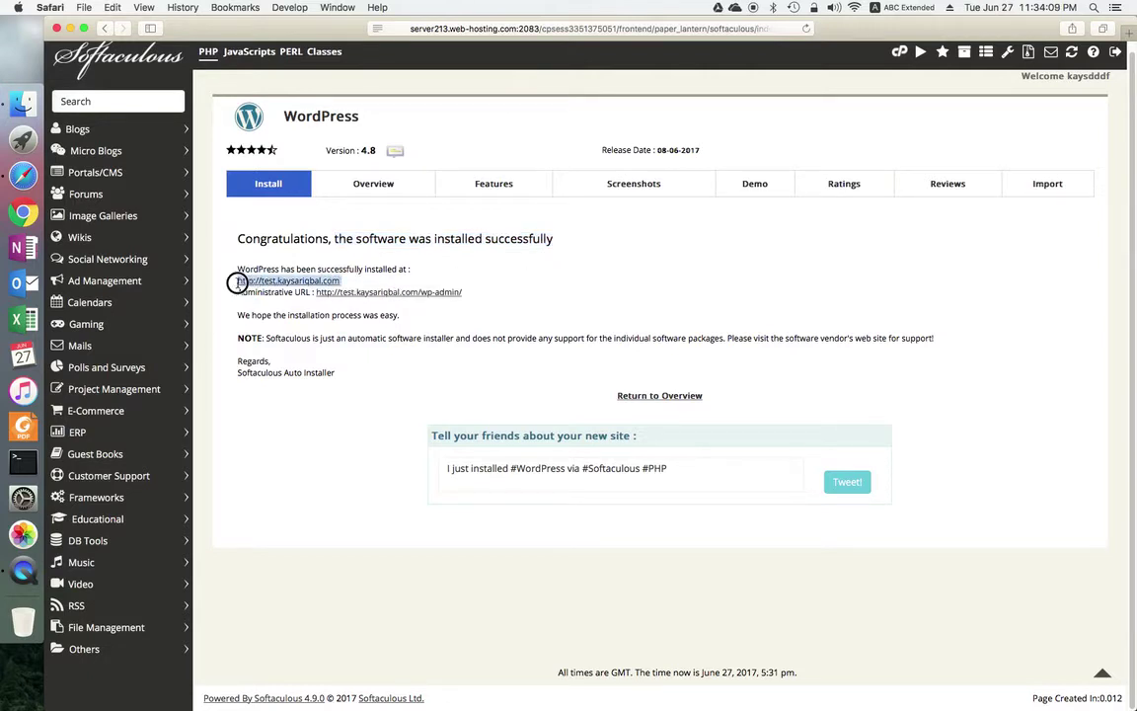
pyautogui.moveTo(235, 293); pyautogui.dragTo(314, 294)
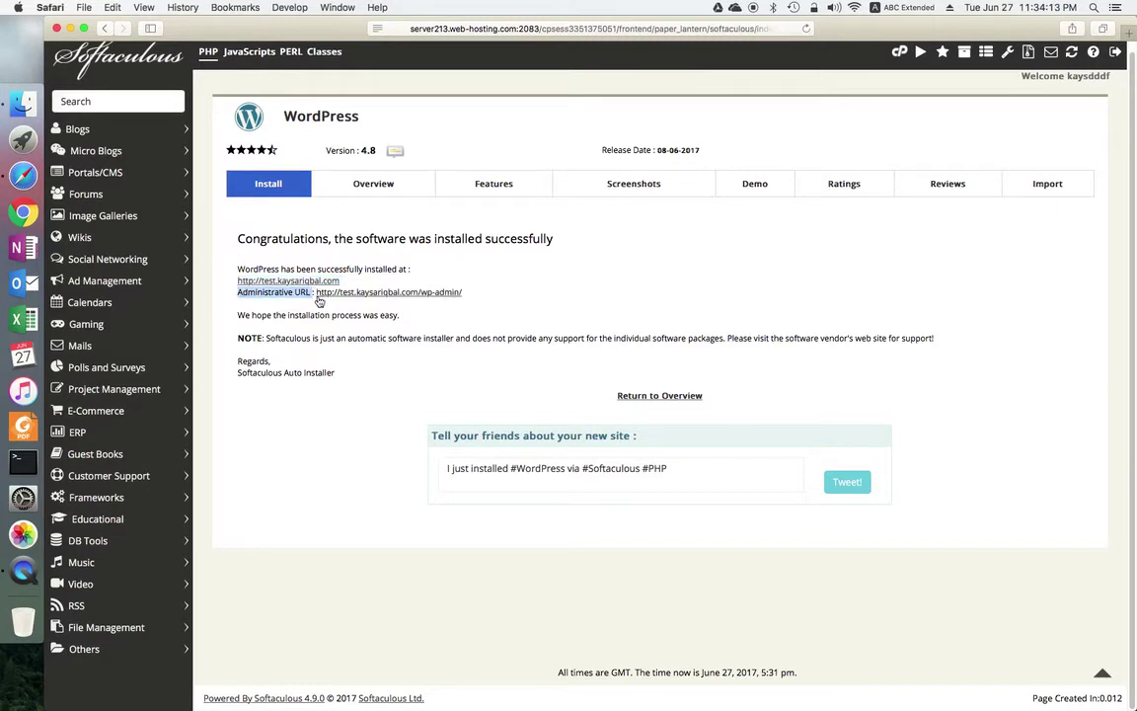
pyautogui.click(454, 292)
pyautogui.moveTo(455, 292); pyautogui.dragTo(237, 292)
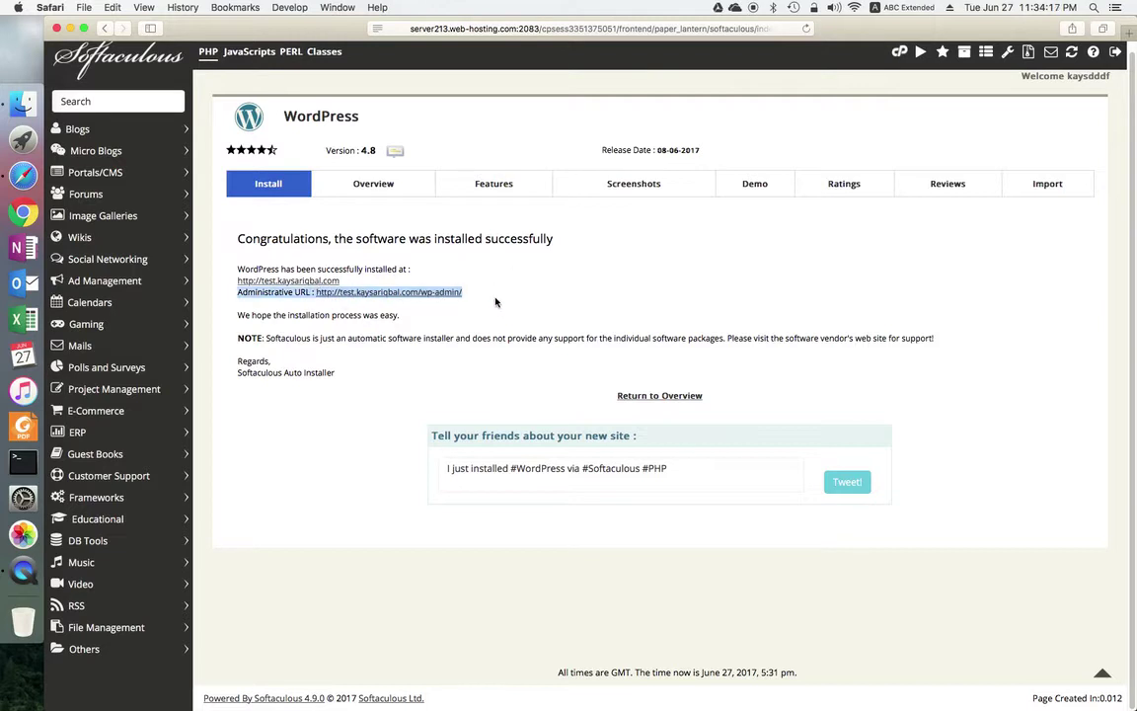
pyautogui.click(344, 295)
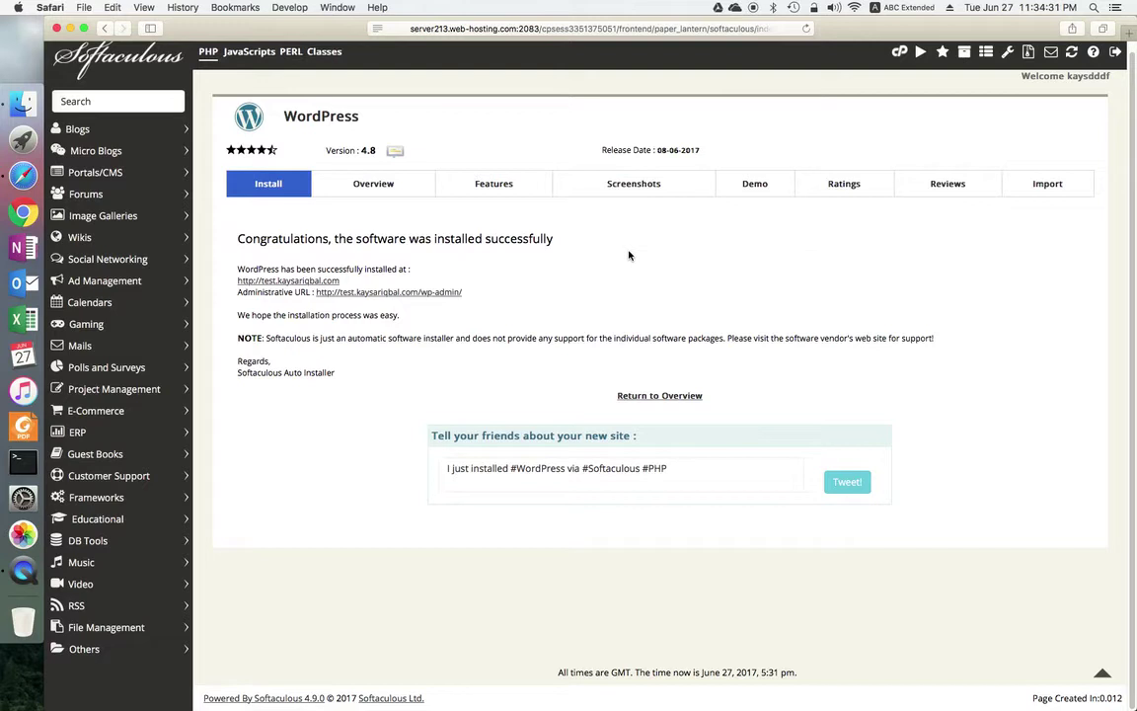
# Step: In Outlook's Hotmail inbox, open the 11:33 'New Installation of WordPress' e-mail and highlight its details
pyautogui.click(22, 287)
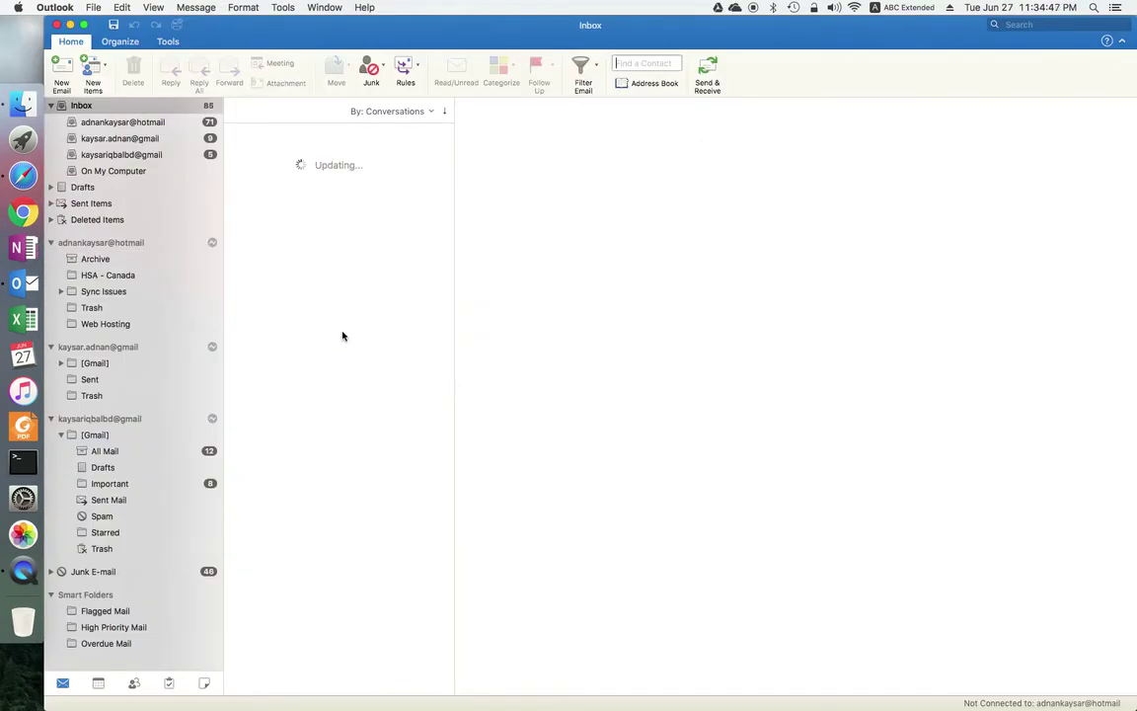
pyautogui.click(139, 123)
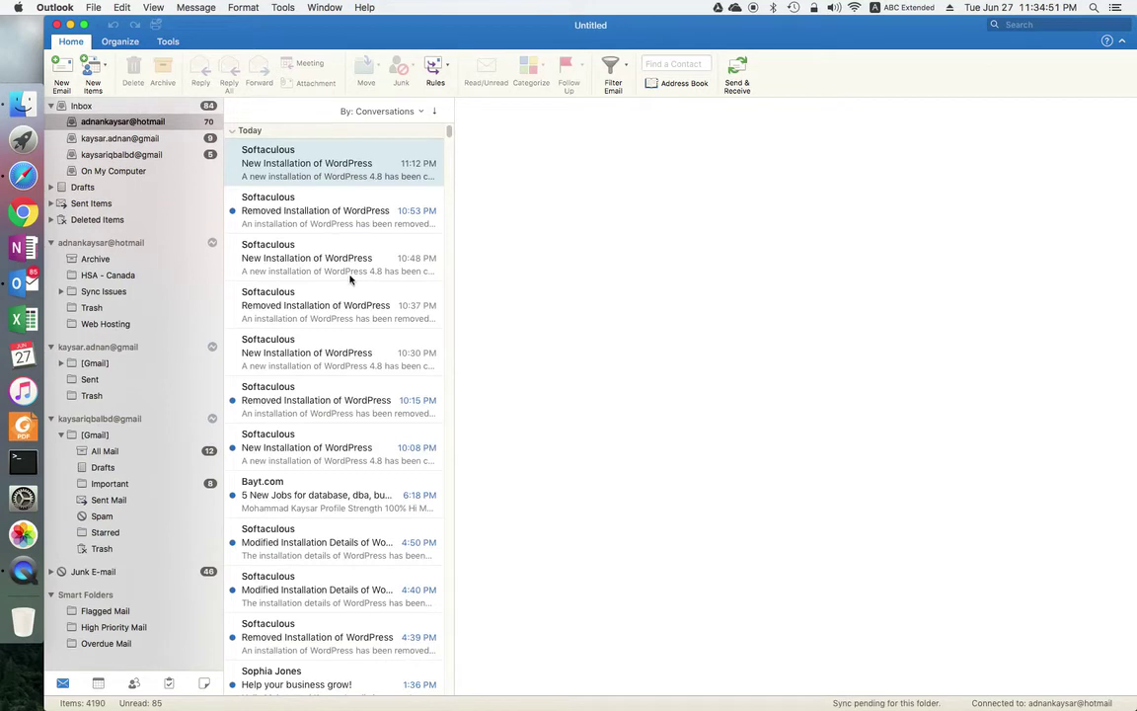
pyautogui.click(334, 242)
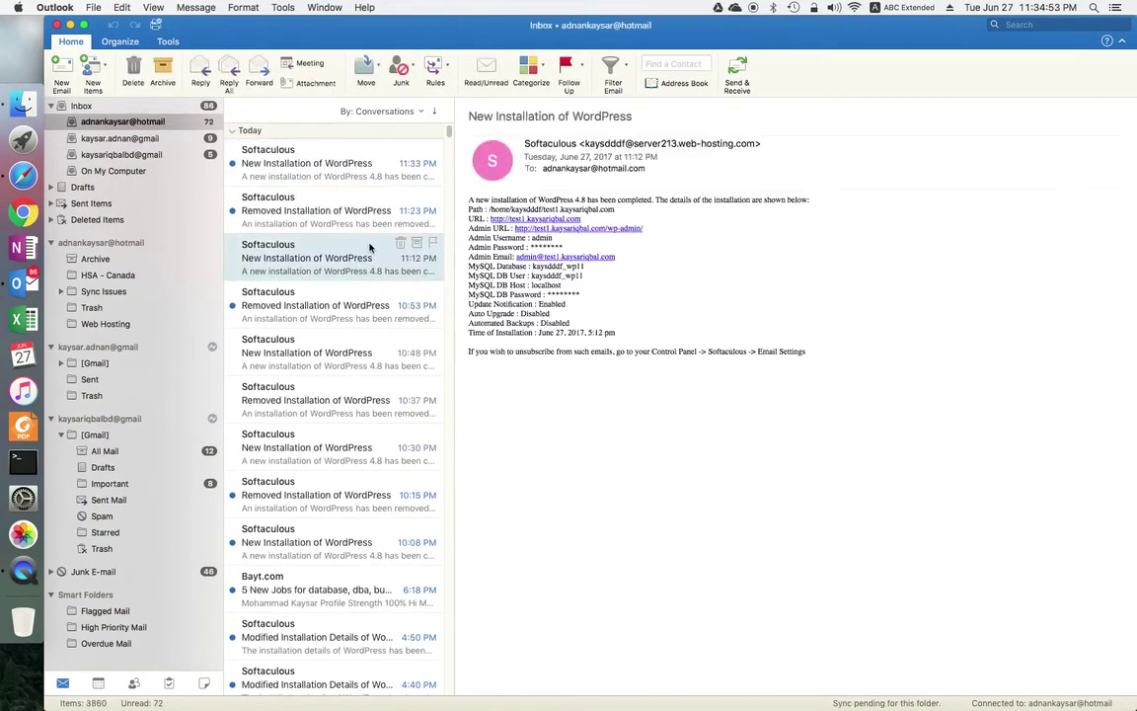
pyautogui.click(350, 165)
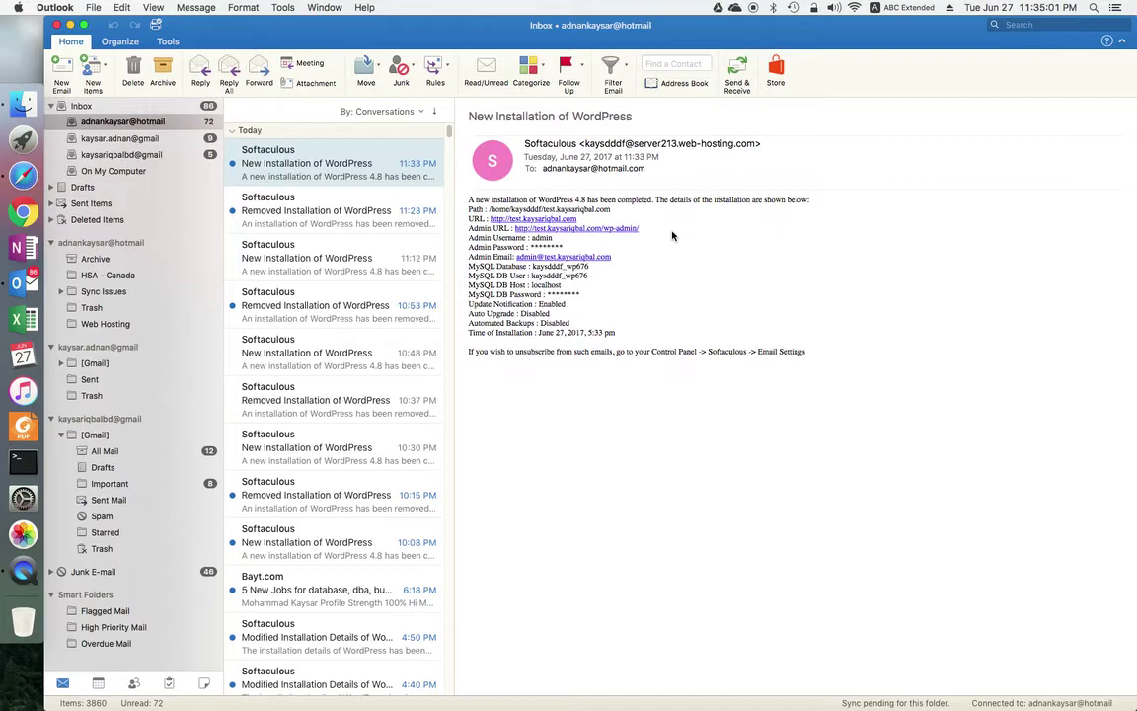
pyautogui.moveTo(811, 352); pyautogui.dragTo(460, 198)
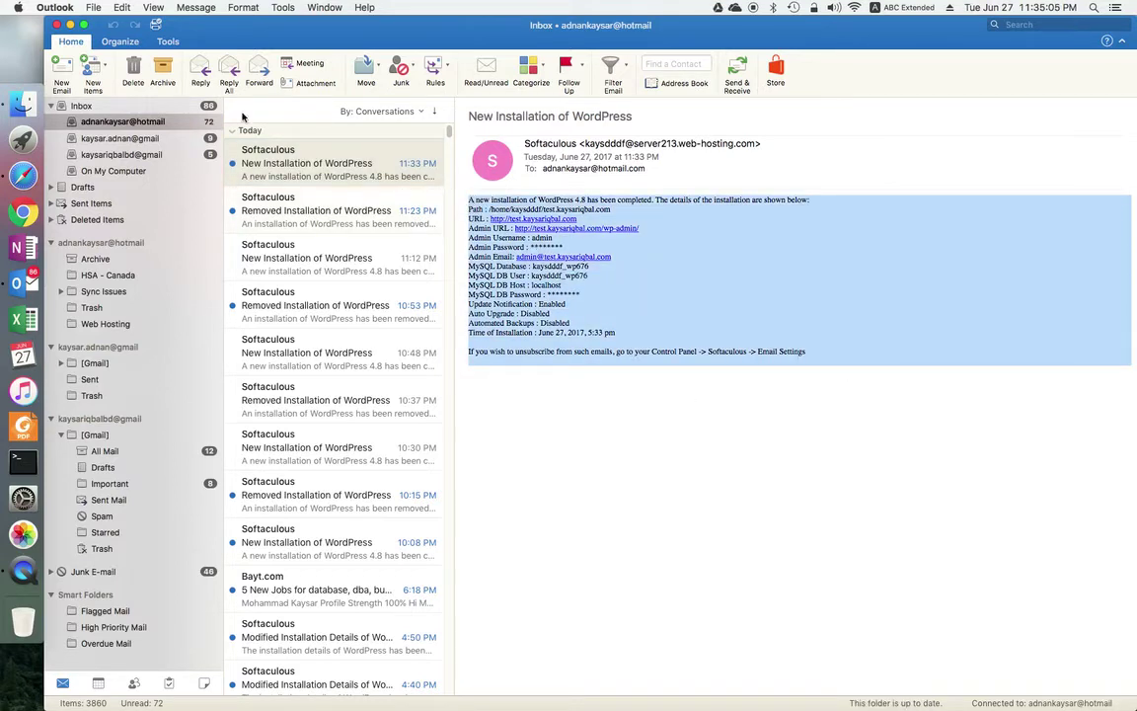
# Step: Return to the WordPress overview and open test.kaysariqbal.com from Current Installations in a new tab
pyautogui.click(308, 435)
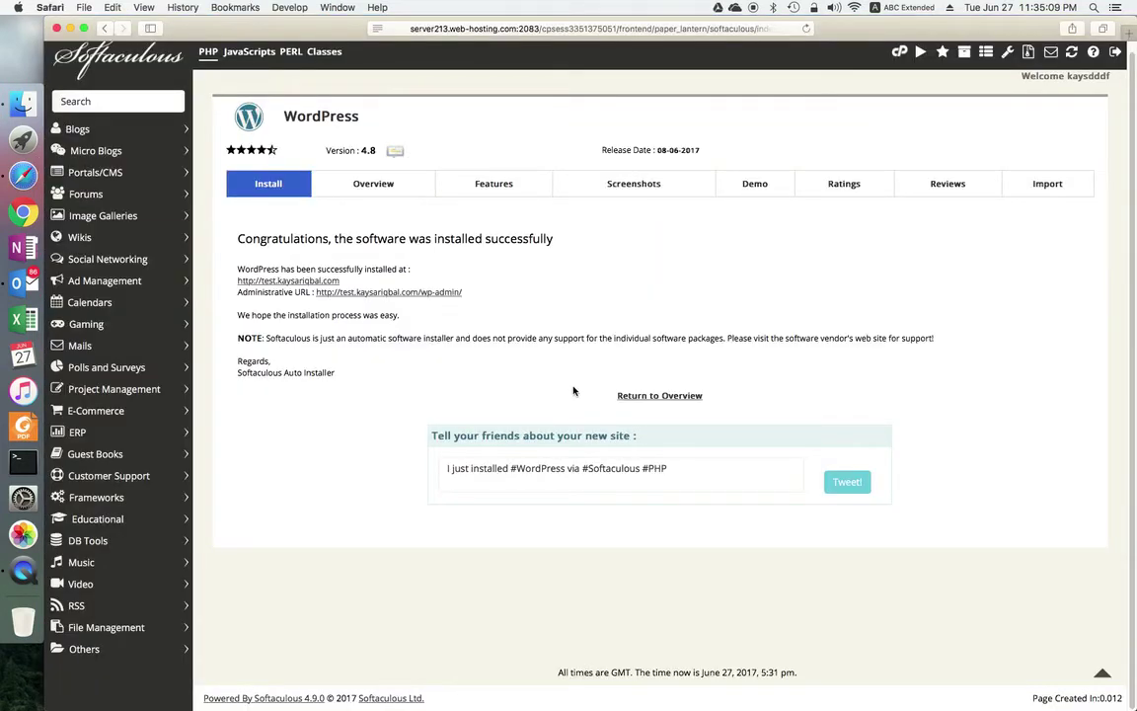
pyautogui.click(659, 397)
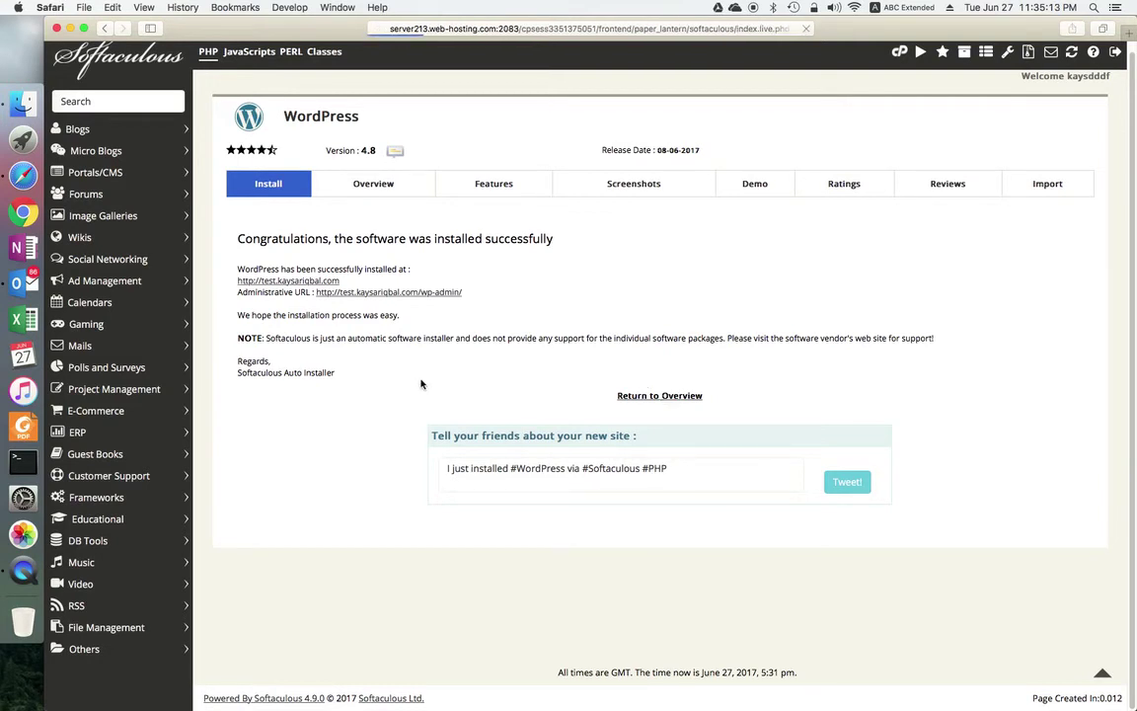
pyautogui.scroll(-5, 444, 464)
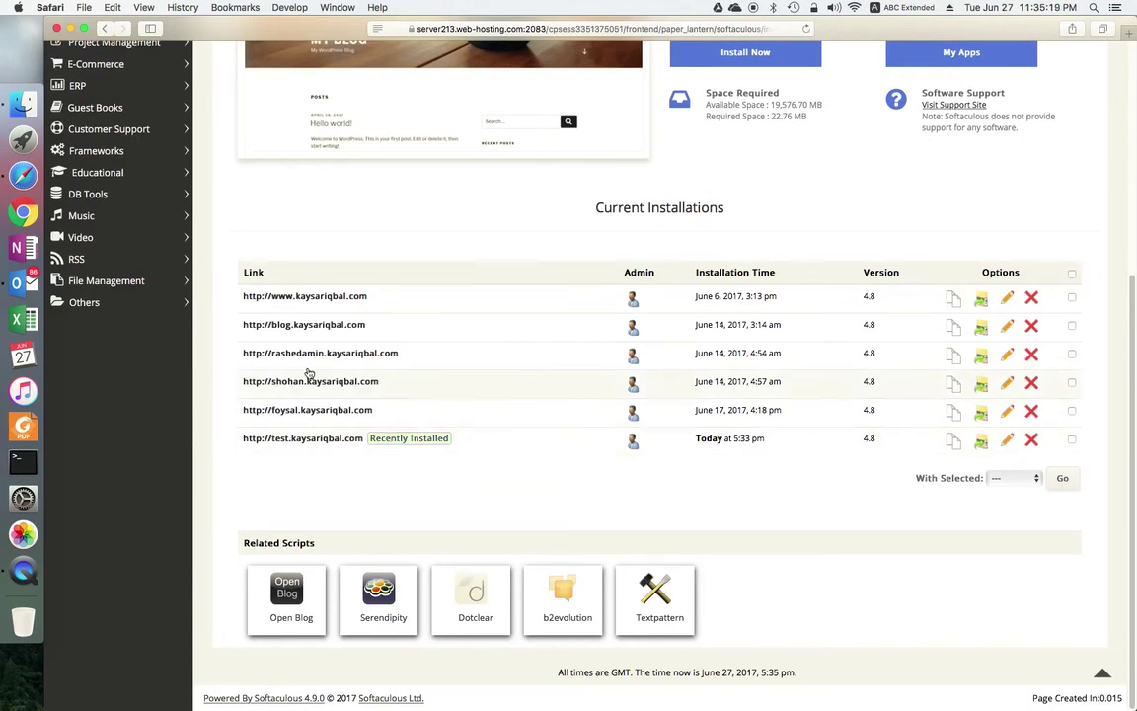
pyautogui.moveTo(528, 197); pyautogui.dragTo(707, 209)
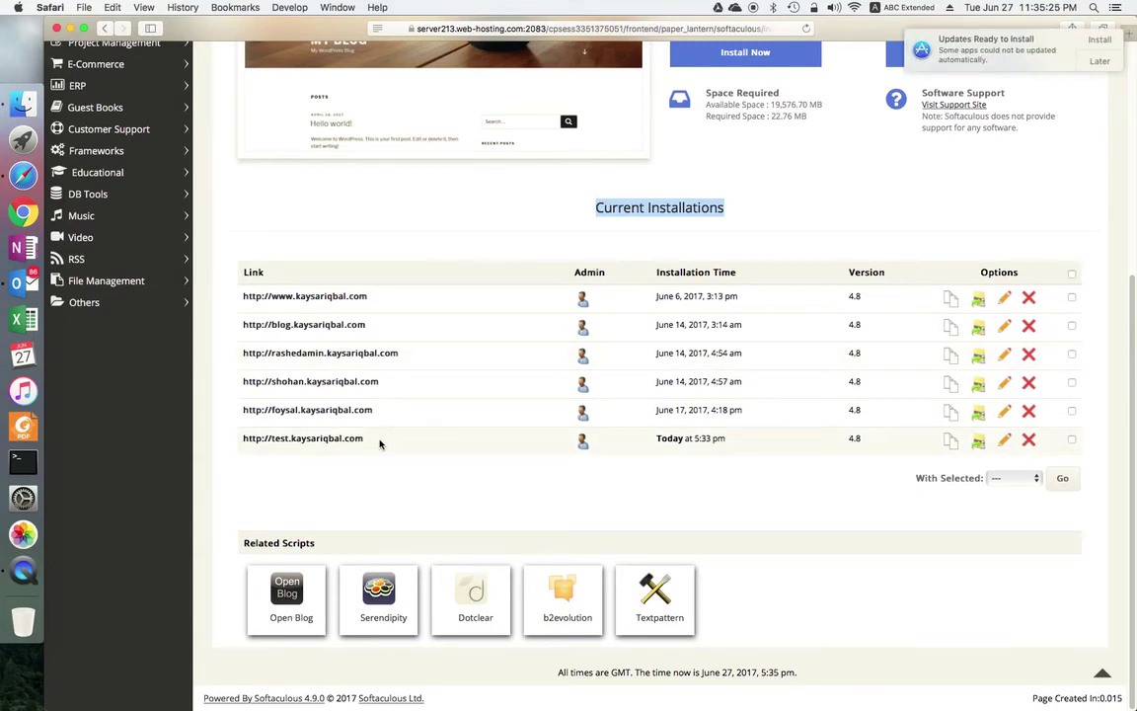
pyautogui.moveTo(371, 444); pyautogui.dragTo(236, 437)
pyautogui.click(286, 502)
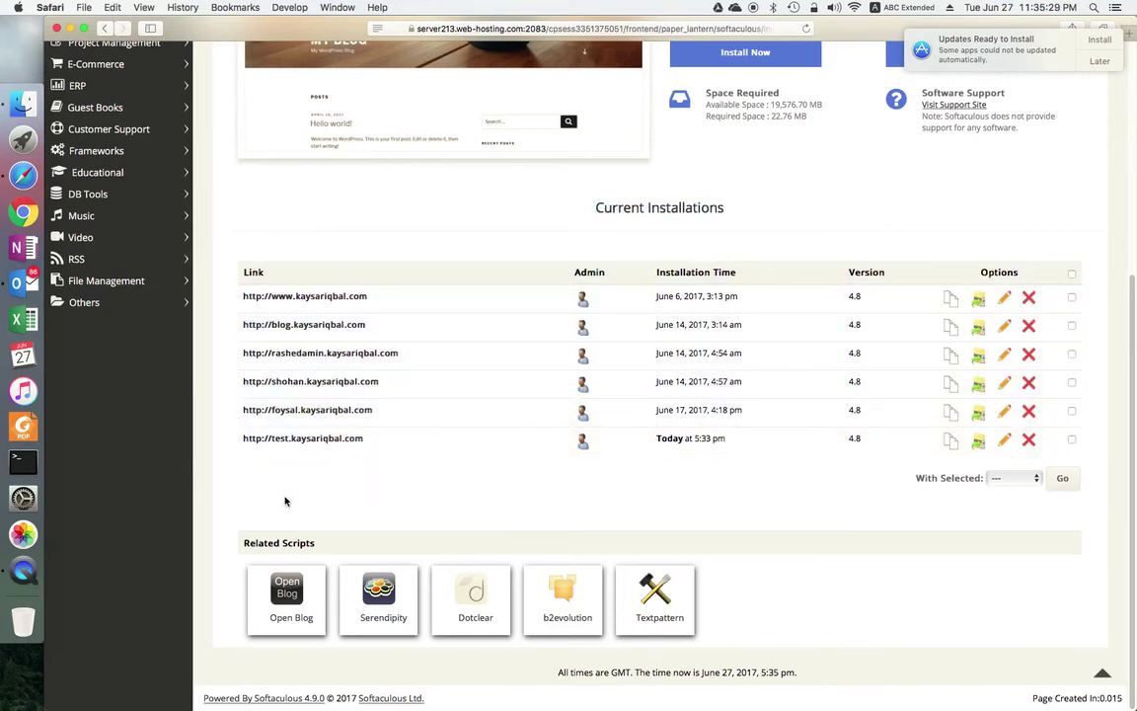
pyautogui.rightClick(326, 445)
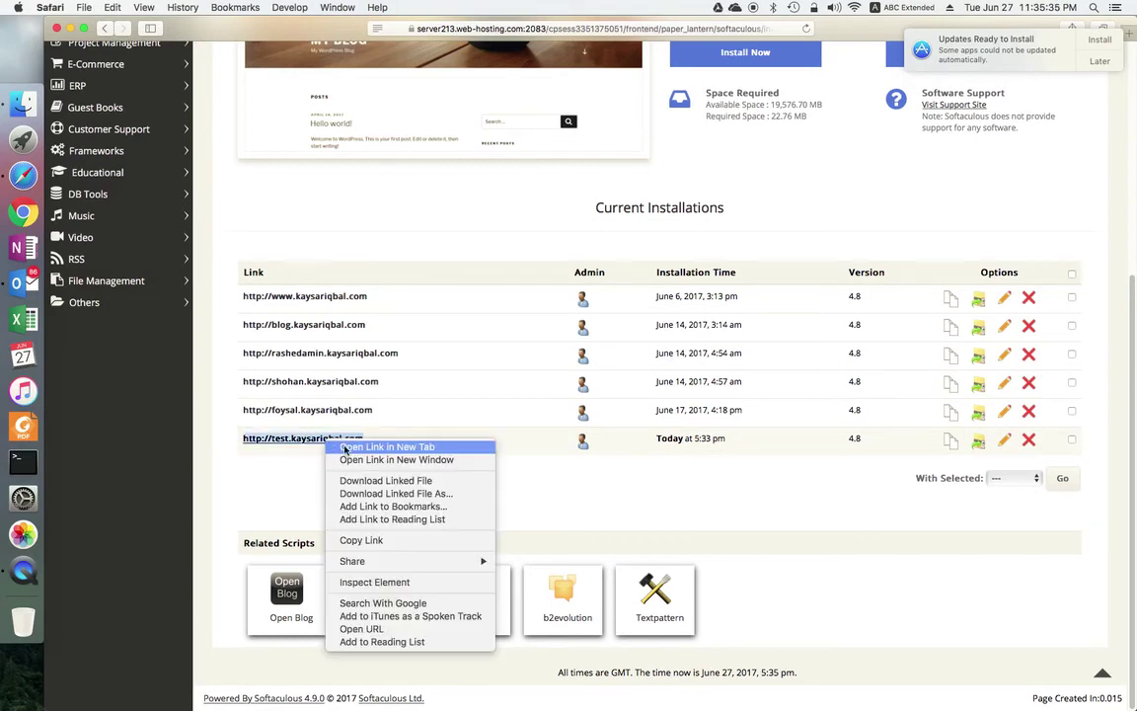
pyautogui.click(344, 449)
# Step: Snooze the system update alert with Later > Remind Me Tomorrow
pyautogui.click(1105, 63)
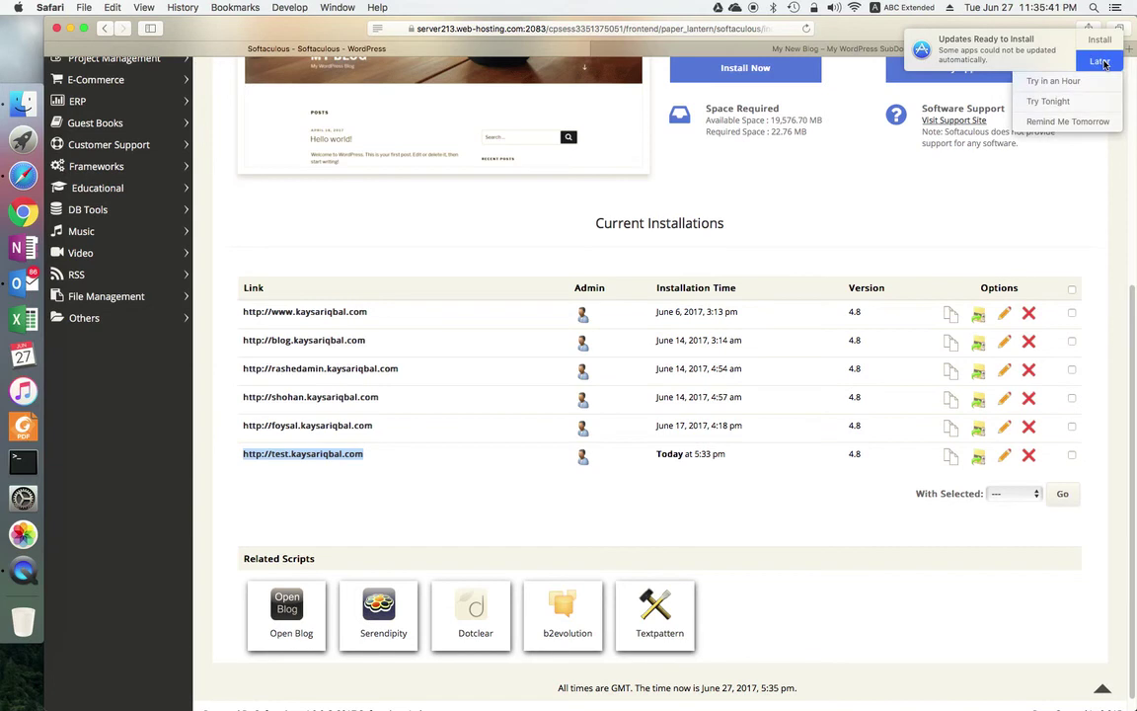
pyautogui.click(858, 171)
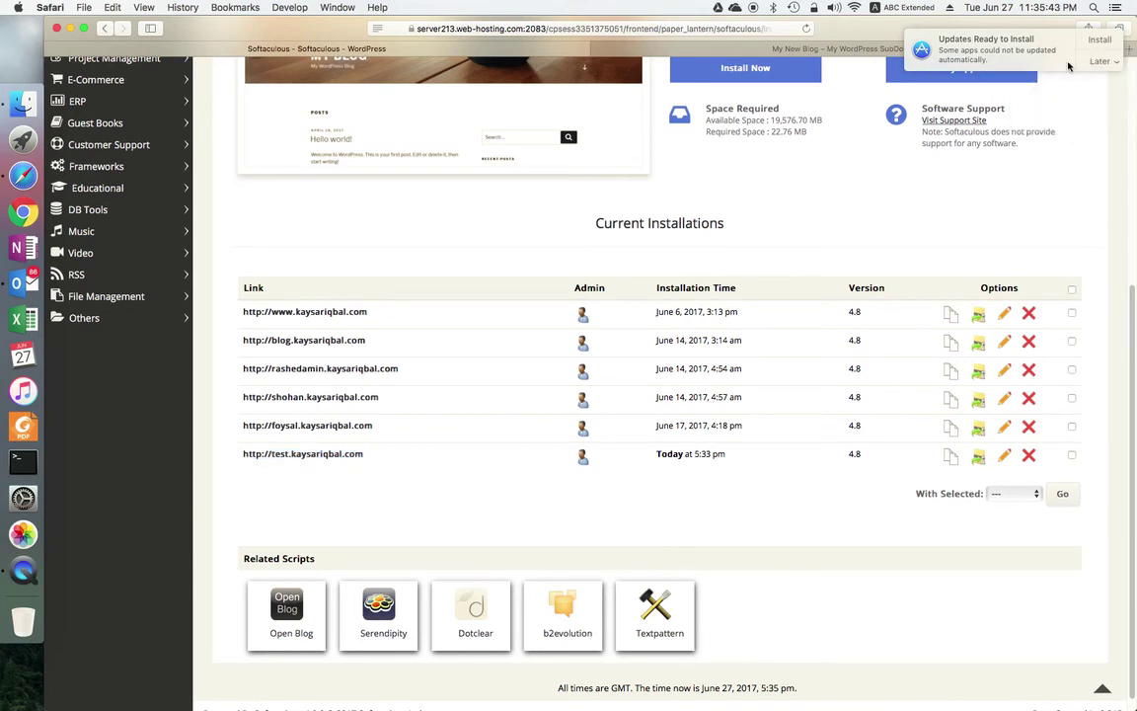
pyautogui.click(1099, 61)
pyautogui.click(1073, 120)
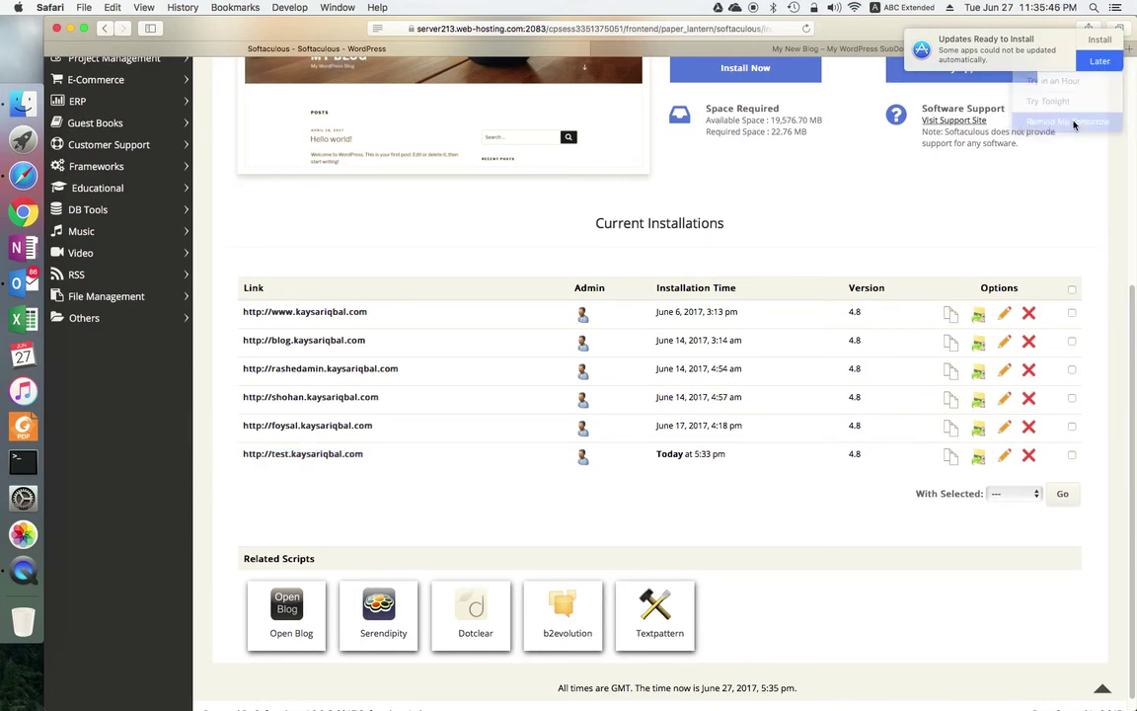
# Step: View the My New Blog site at test.kaysariqbal.com and highlight its title and subtitle
pyautogui.click(846, 49)
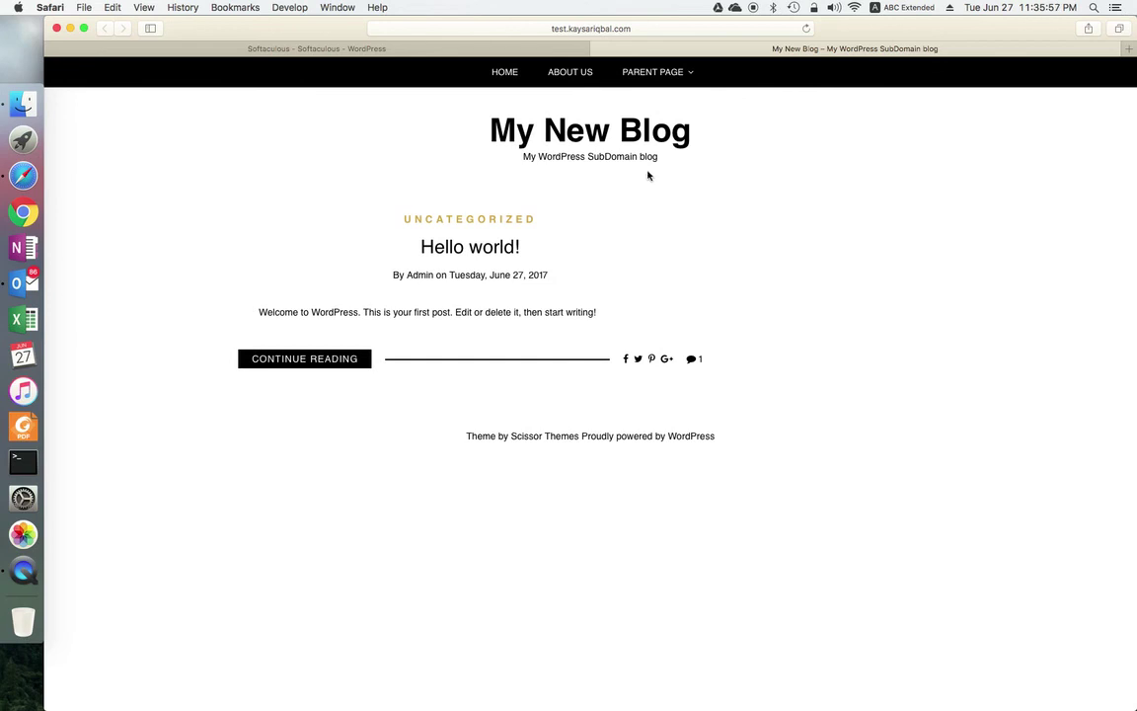
pyautogui.moveTo(667, 163); pyautogui.dragTo(480, 134)
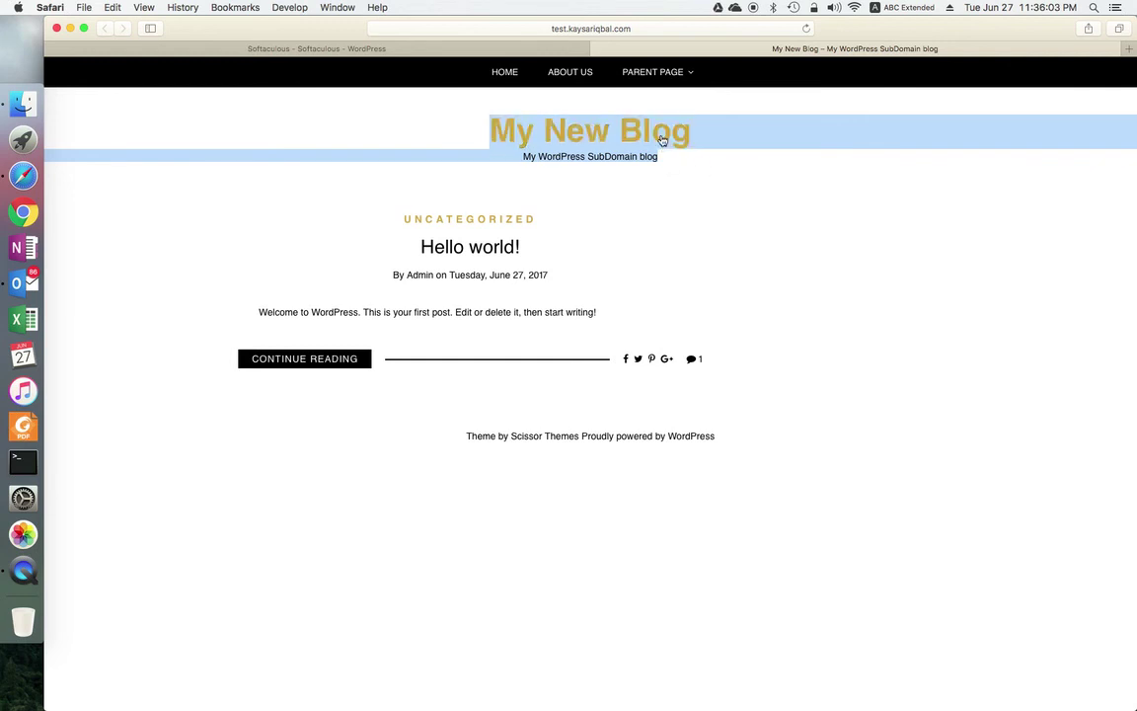
pyautogui.click(672, 163)
pyautogui.moveTo(676, 168); pyautogui.dragTo(480, 127)
pyautogui.click(449, 133)
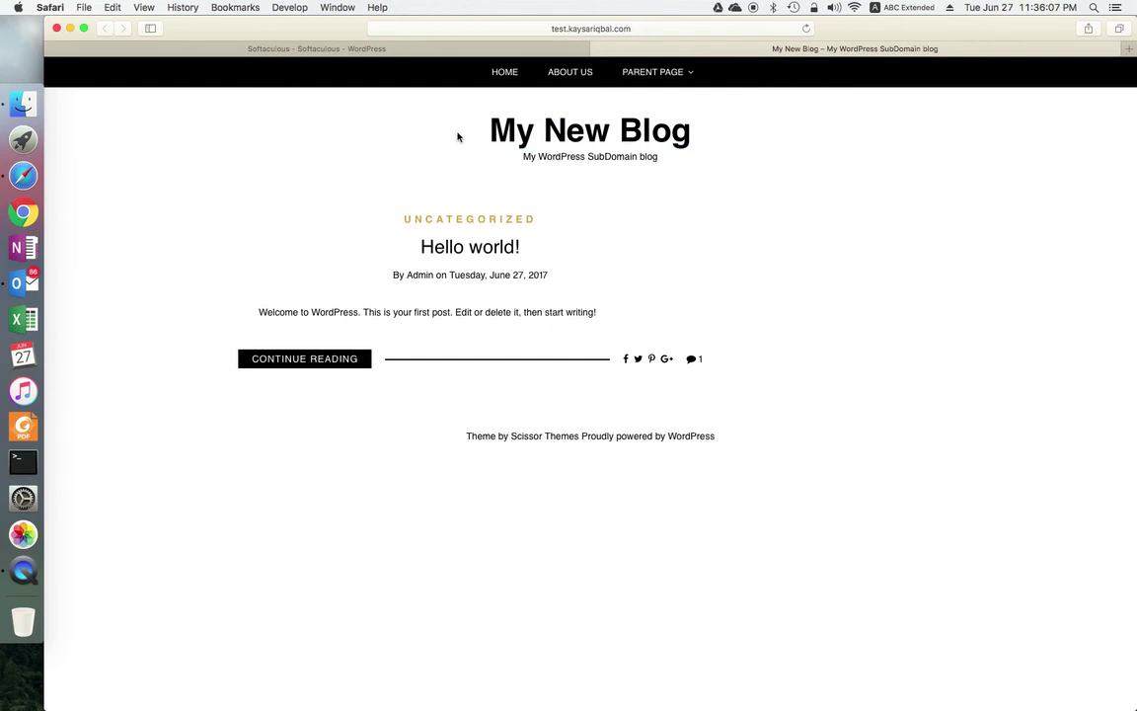